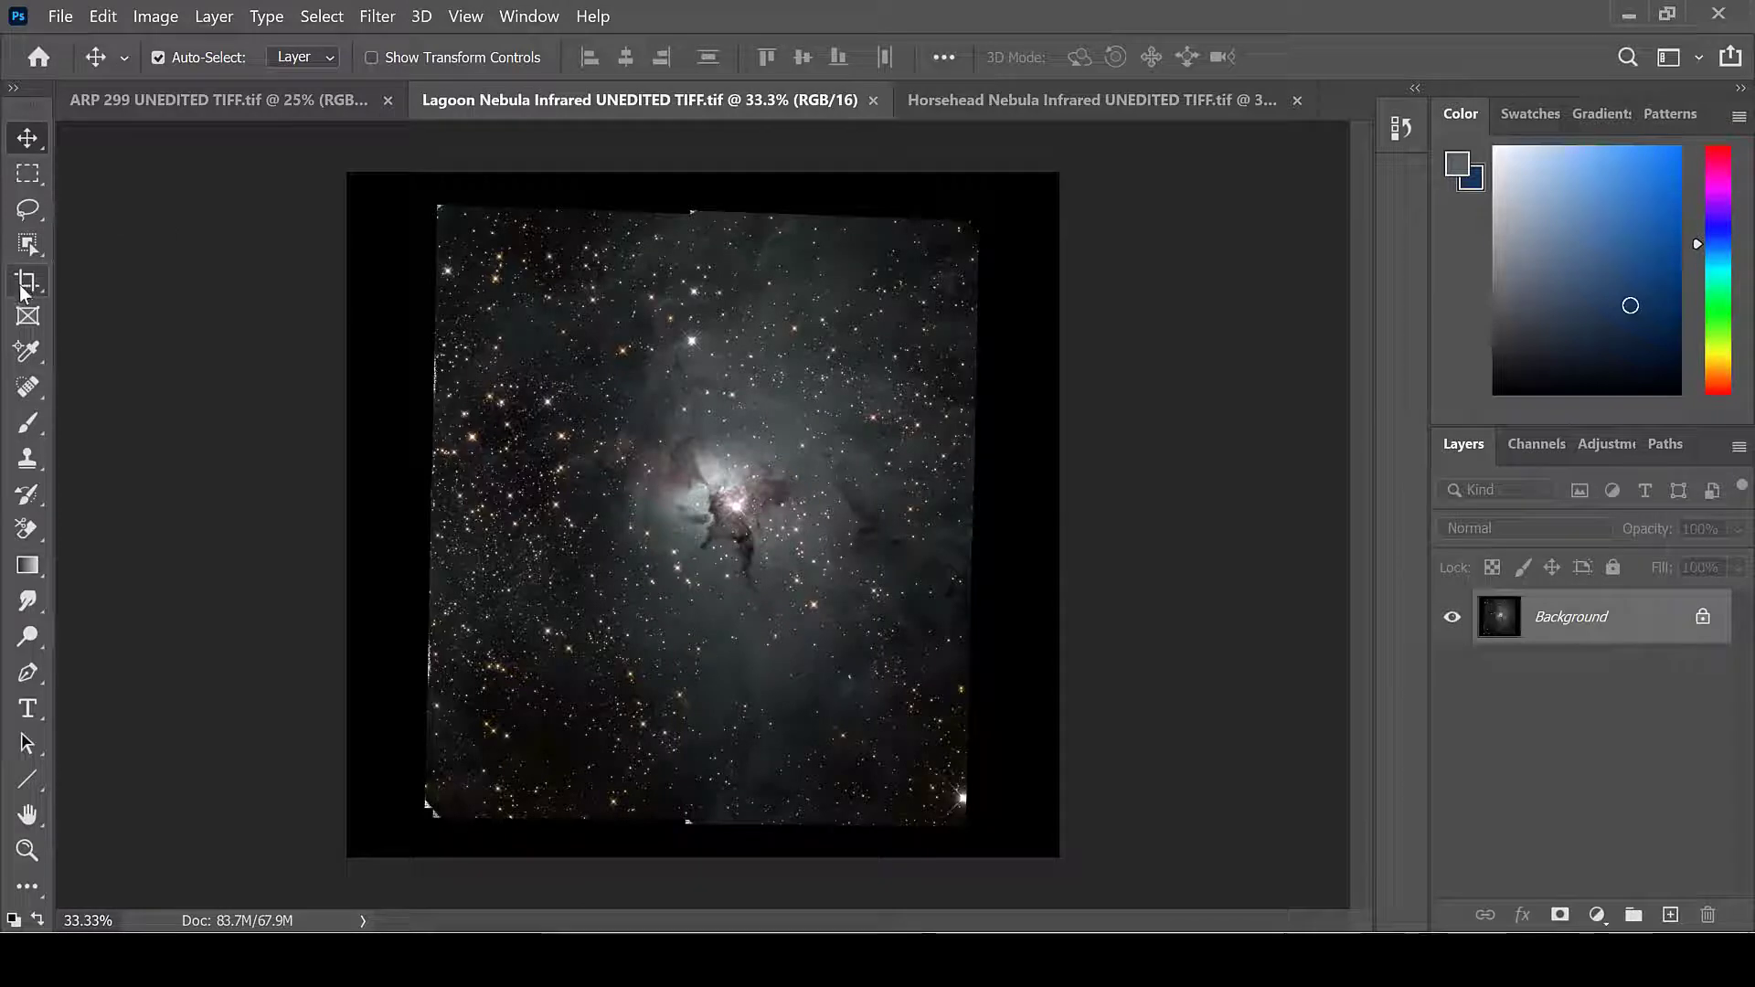
Perspective-crop the Lagoon Nebula image with the crop corners matched to the four corners of the tilted star field.
left_click(20, 286)
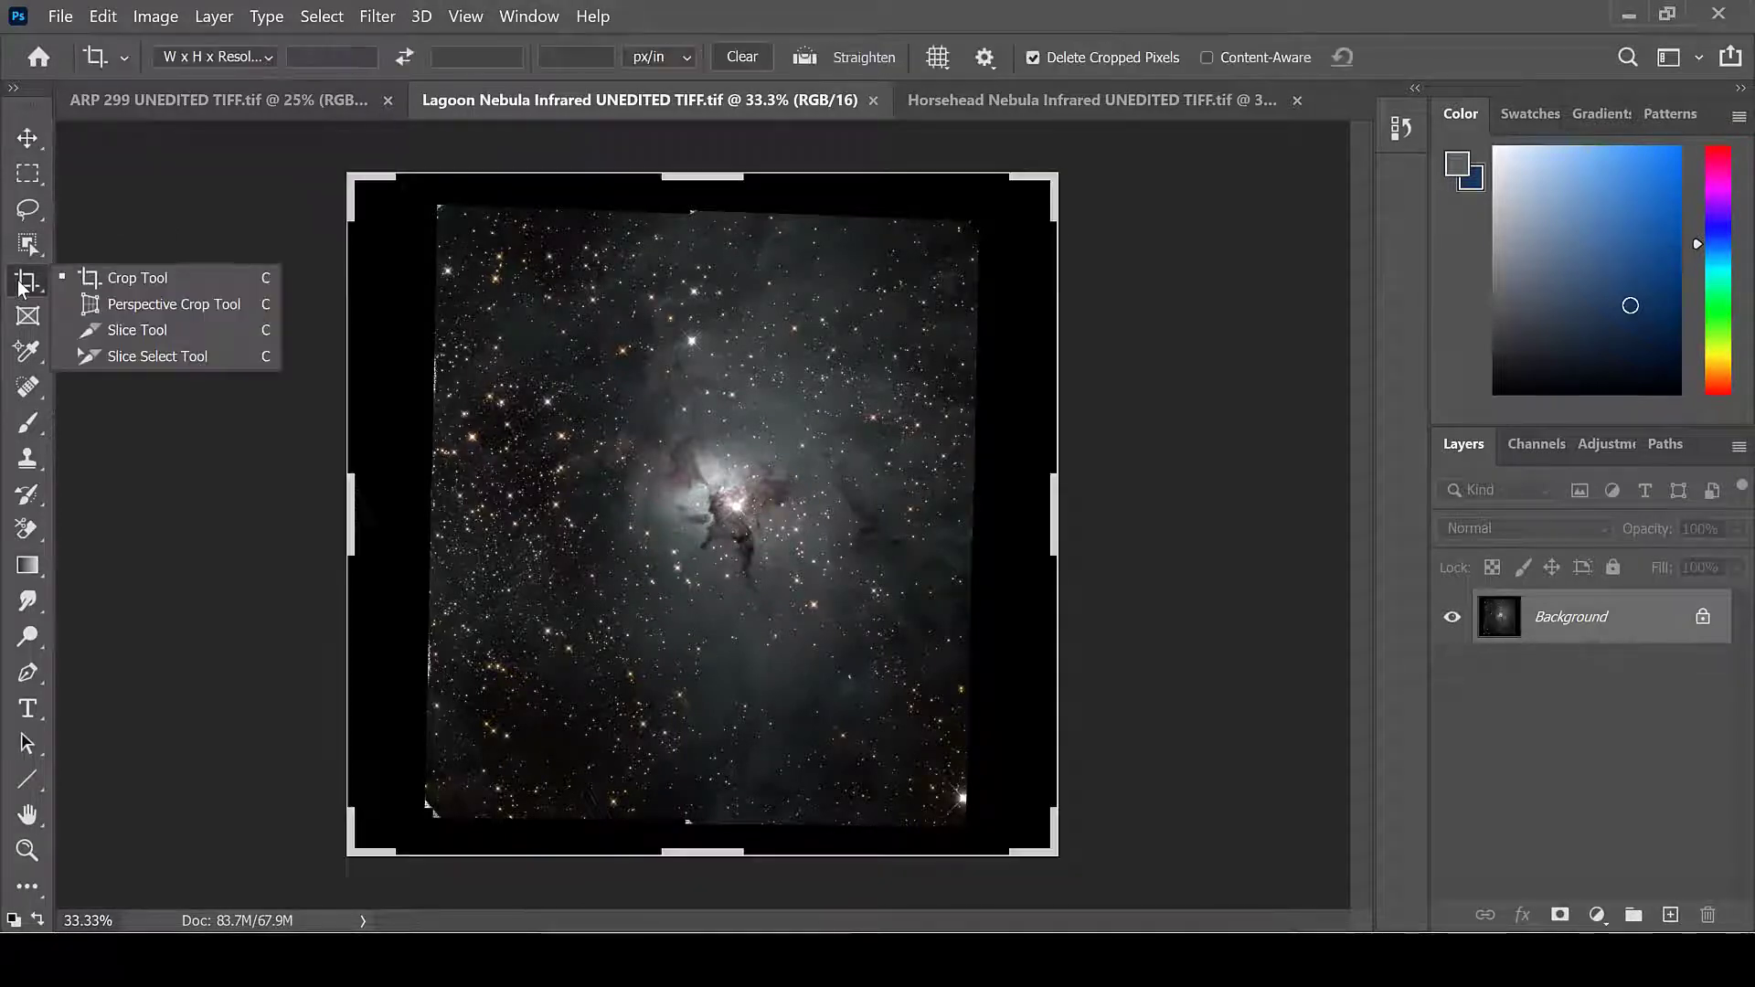
left_click(176, 305)
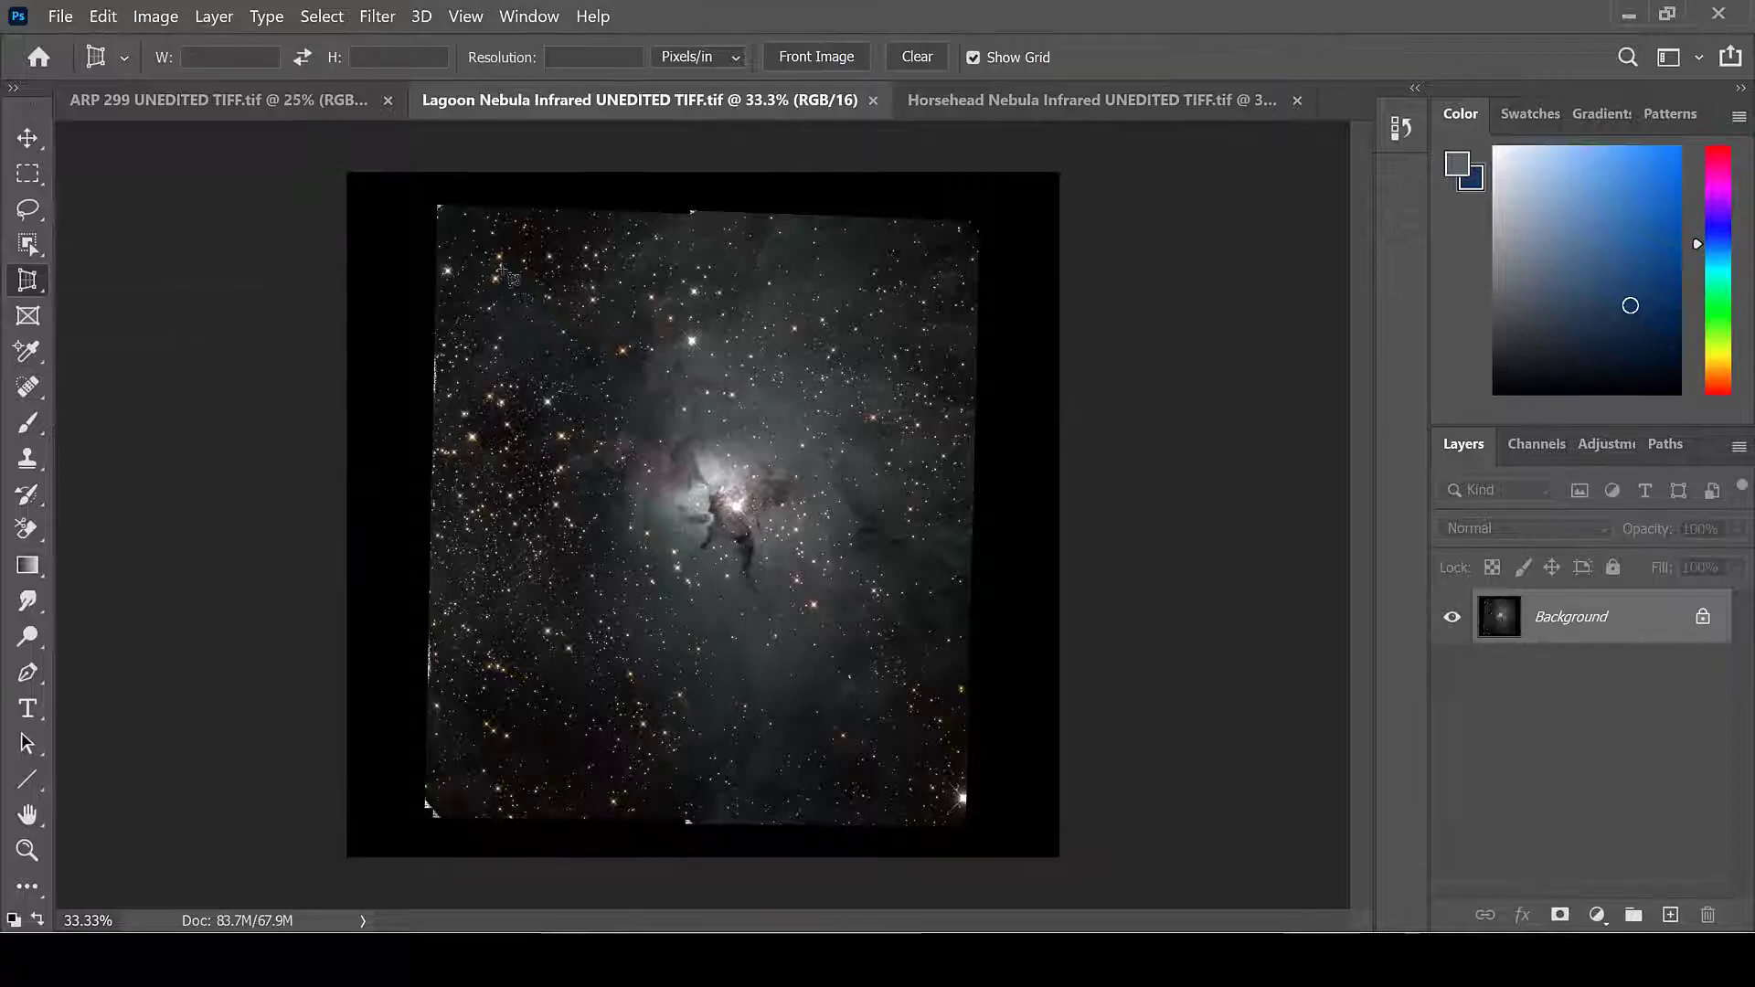
left_click_drag(477, 231, 898, 581)
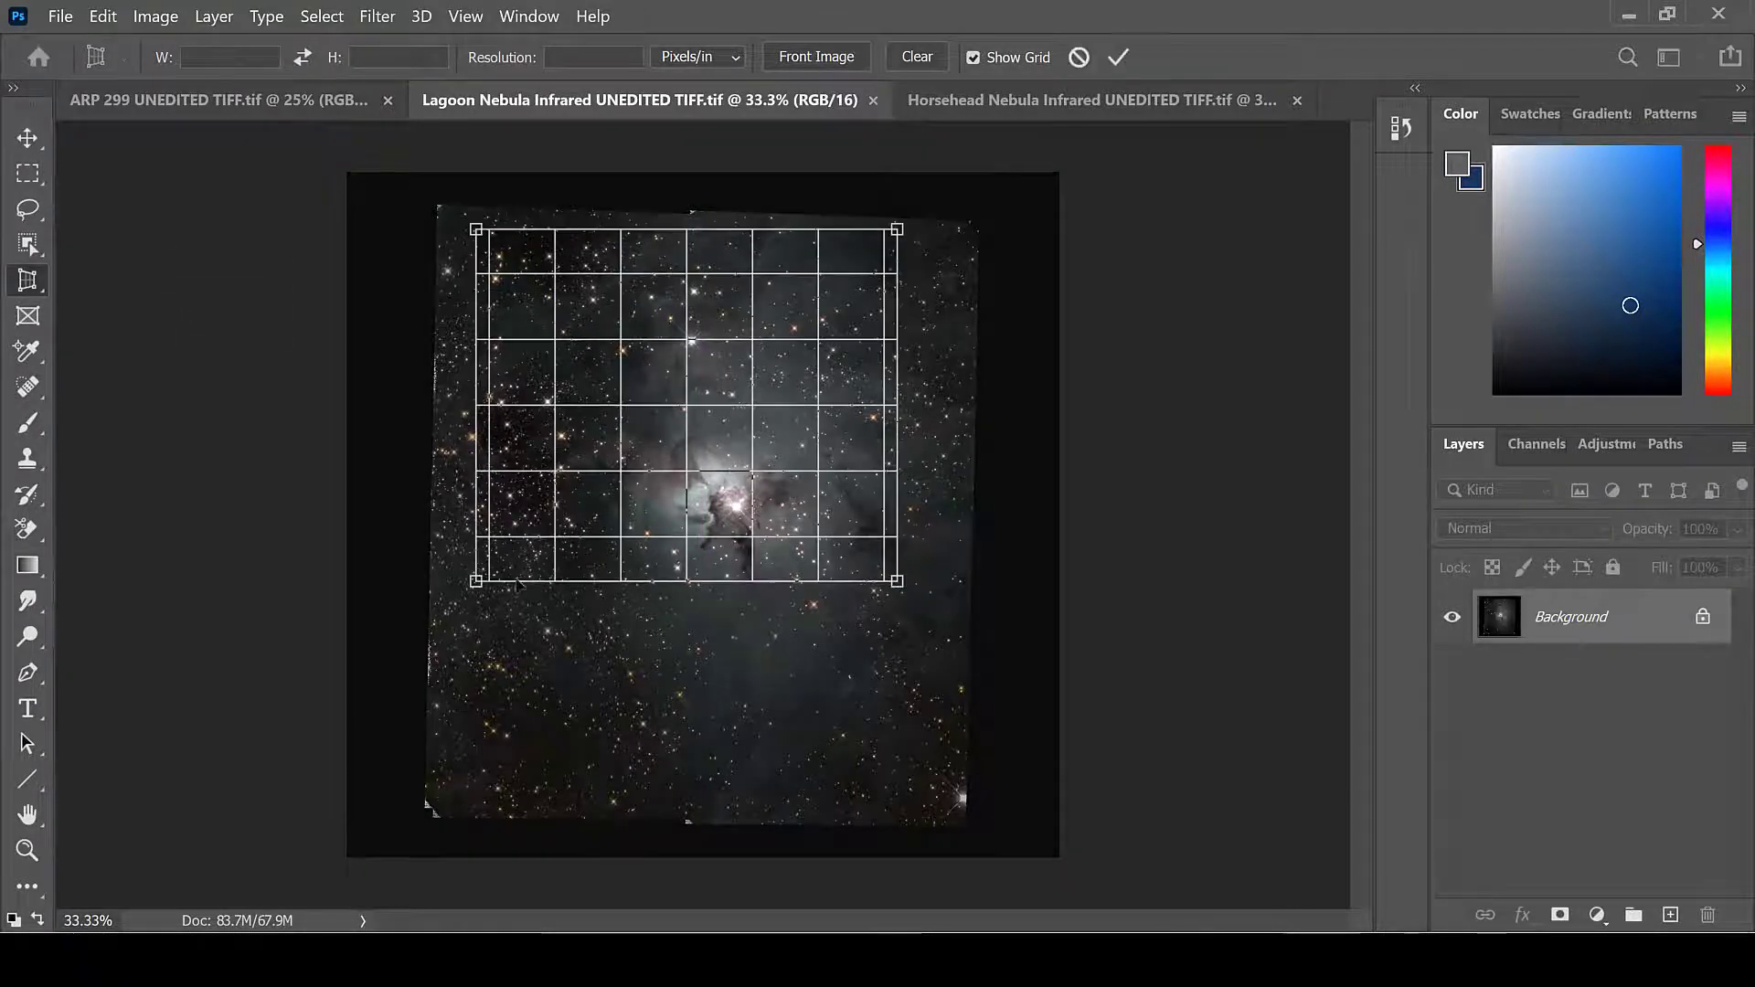
left_click_drag(475, 583, 428, 821)
left_click_drag(899, 585, 965, 822)
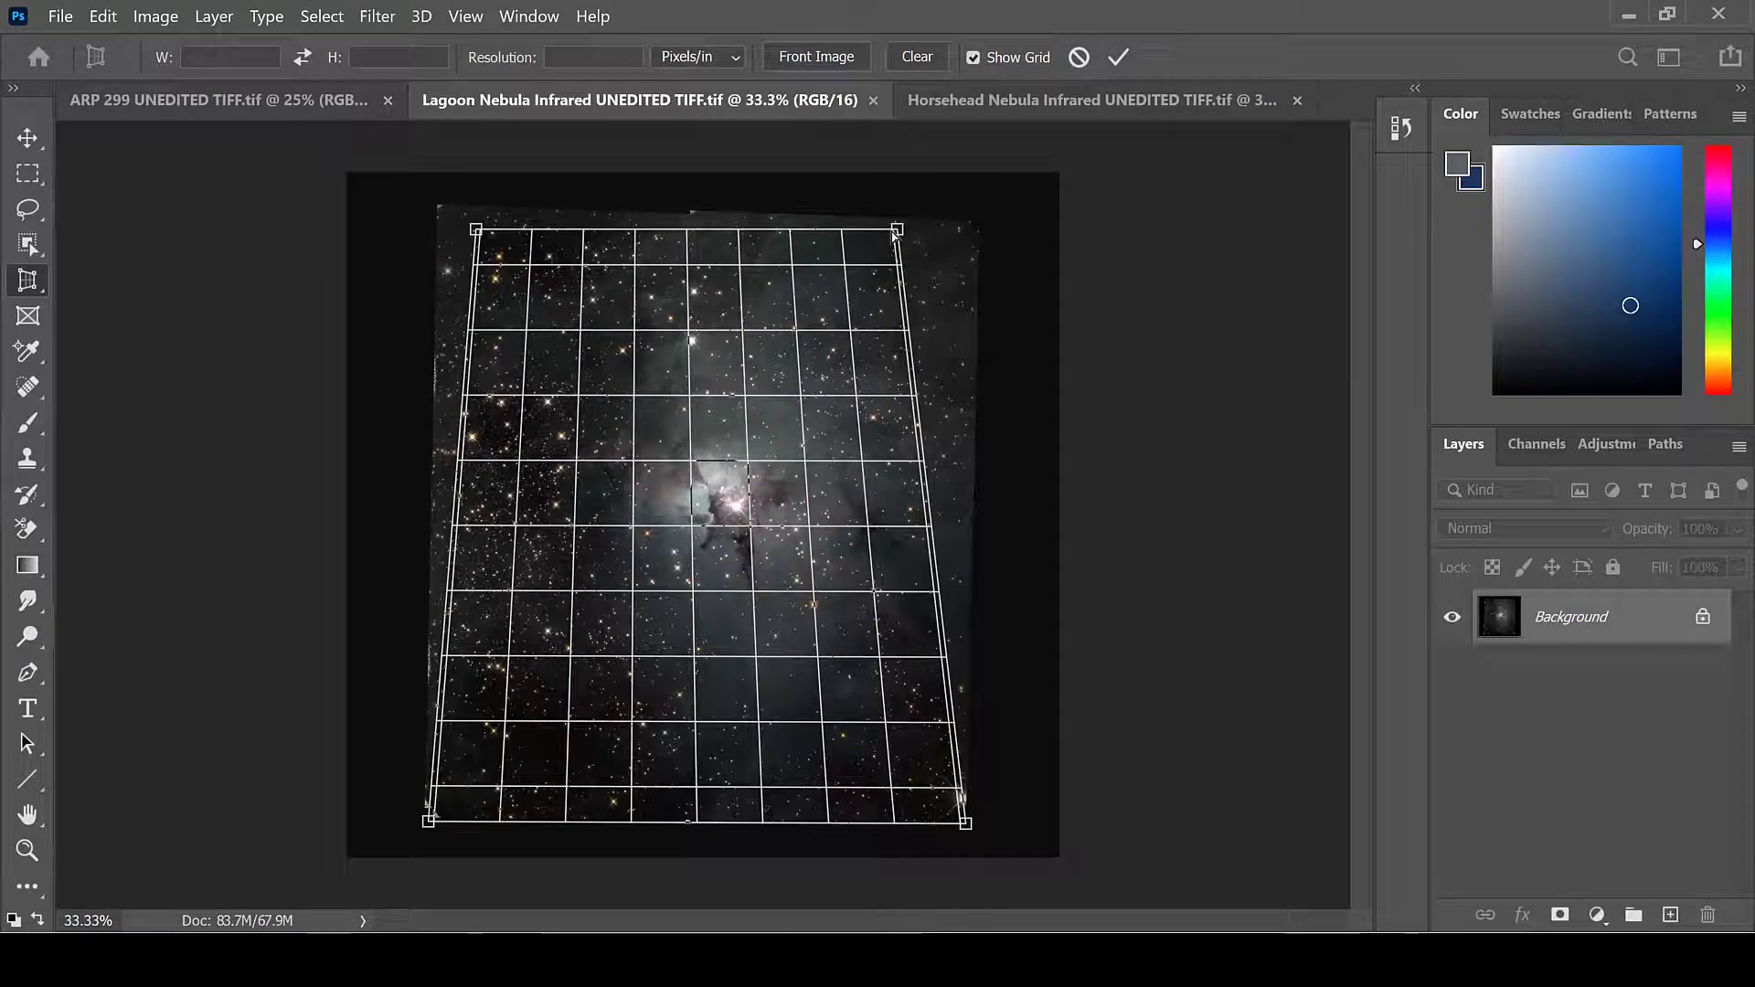
left_click_drag(897, 230, 980, 224)
left_click_drag(476, 229, 432, 198)
right_click(505, 270)
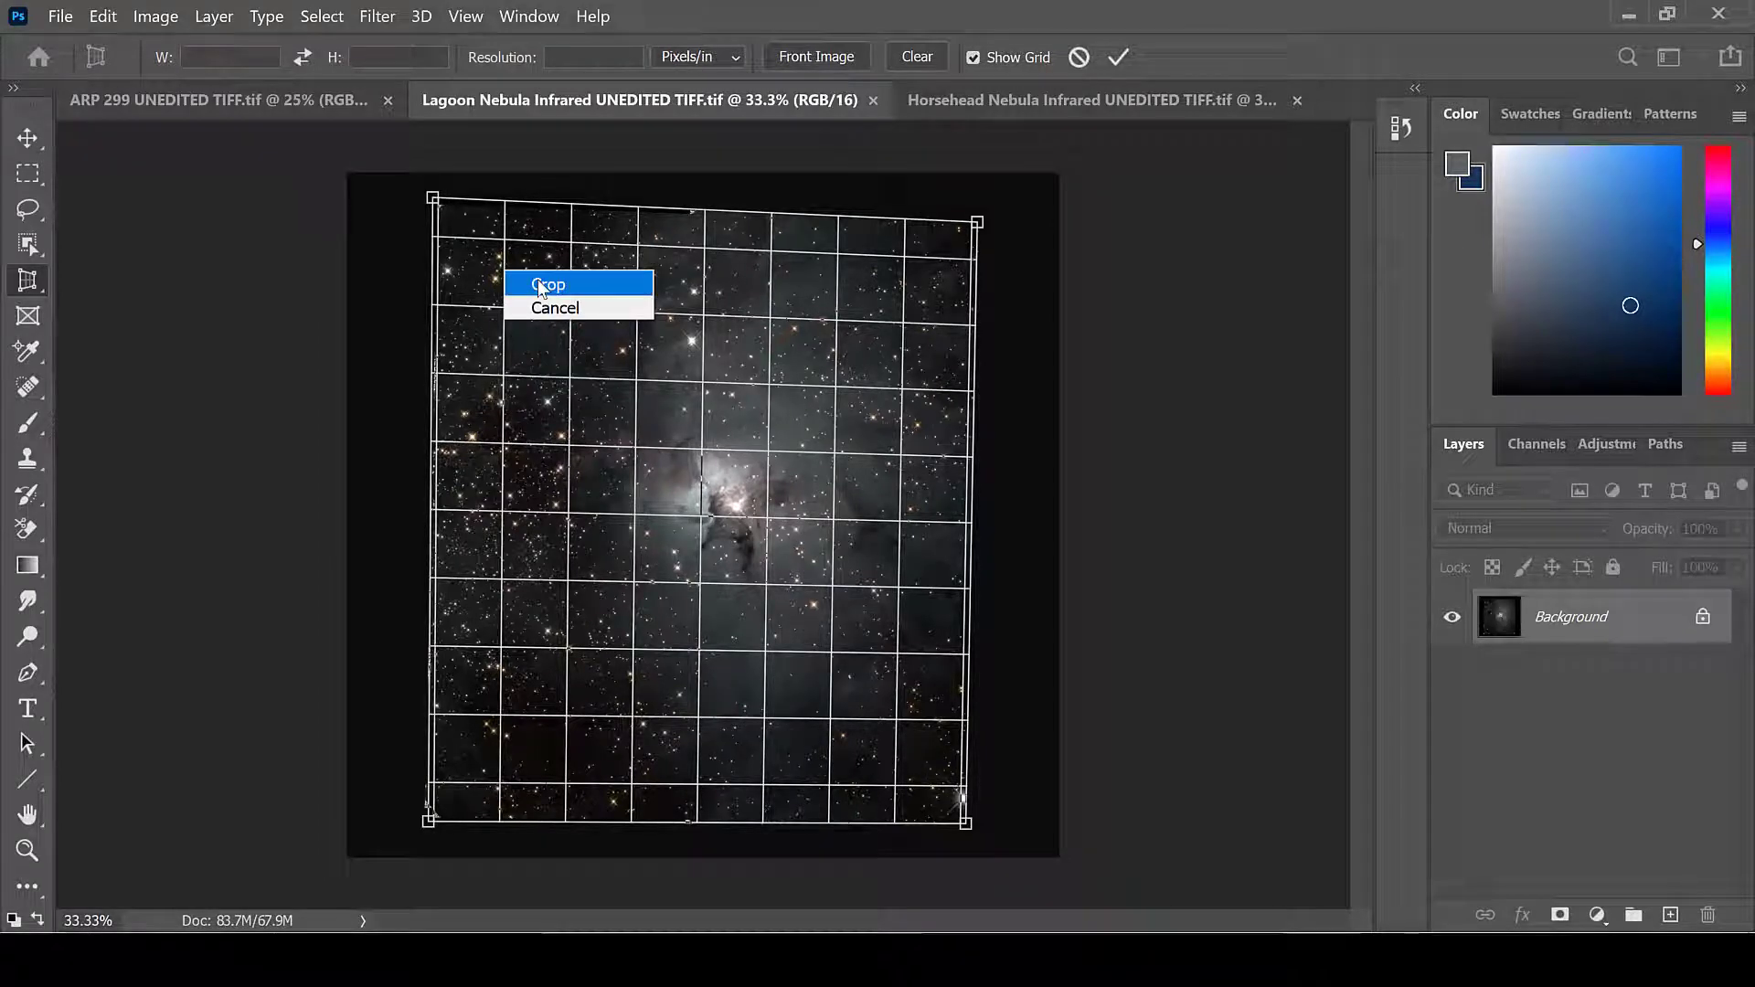
left_click(538, 280)
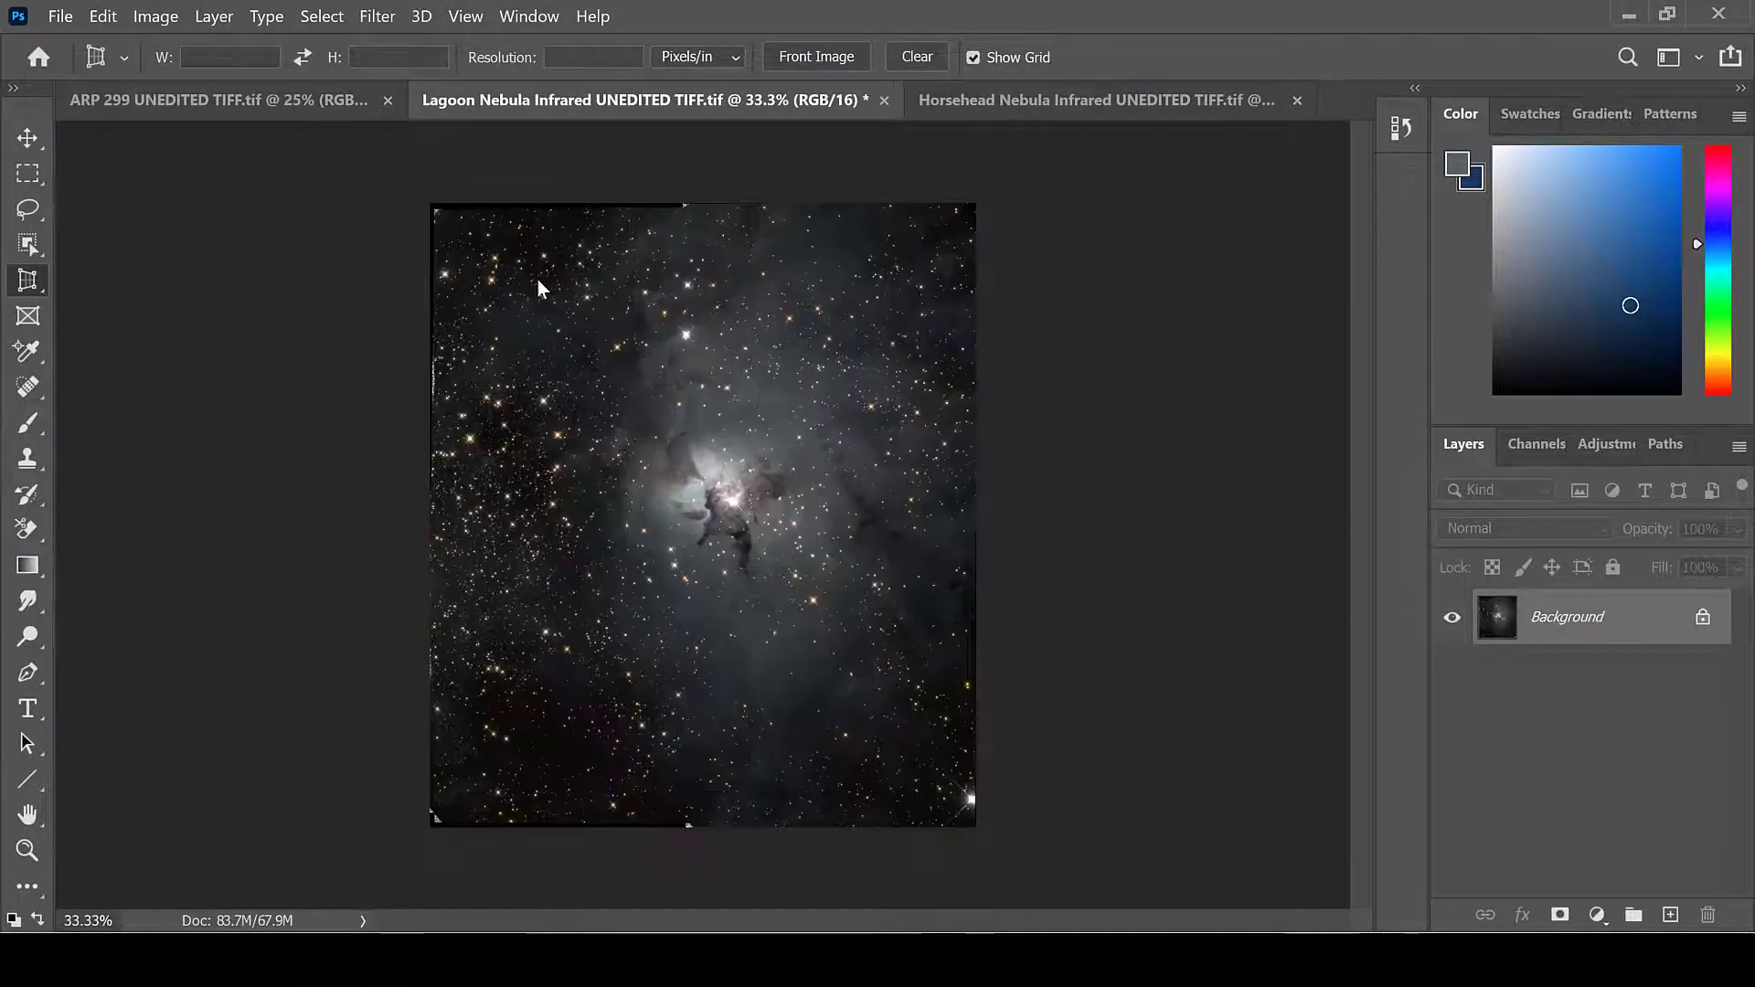
Crop the Lagoon Nebula image to a rectangular marquee that excludes the black strips along its top and left edges, and deselect.
left_click(26, 850)
left_click(498, 227)
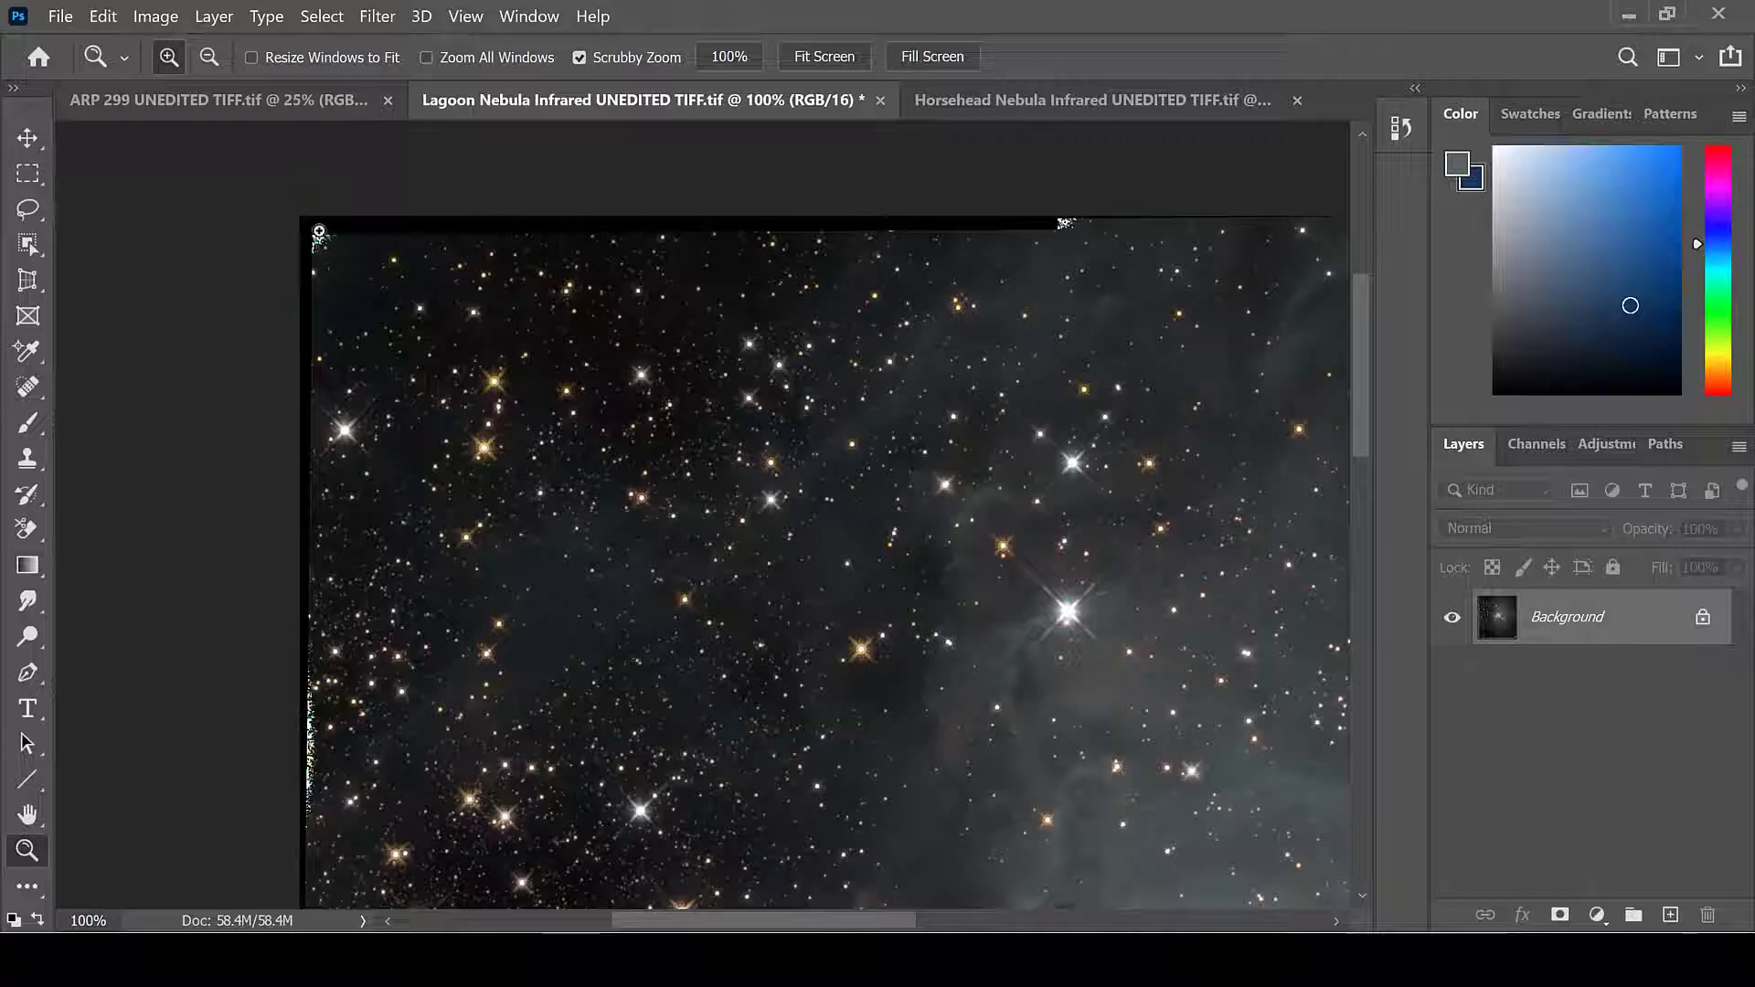
left_click(823, 57)
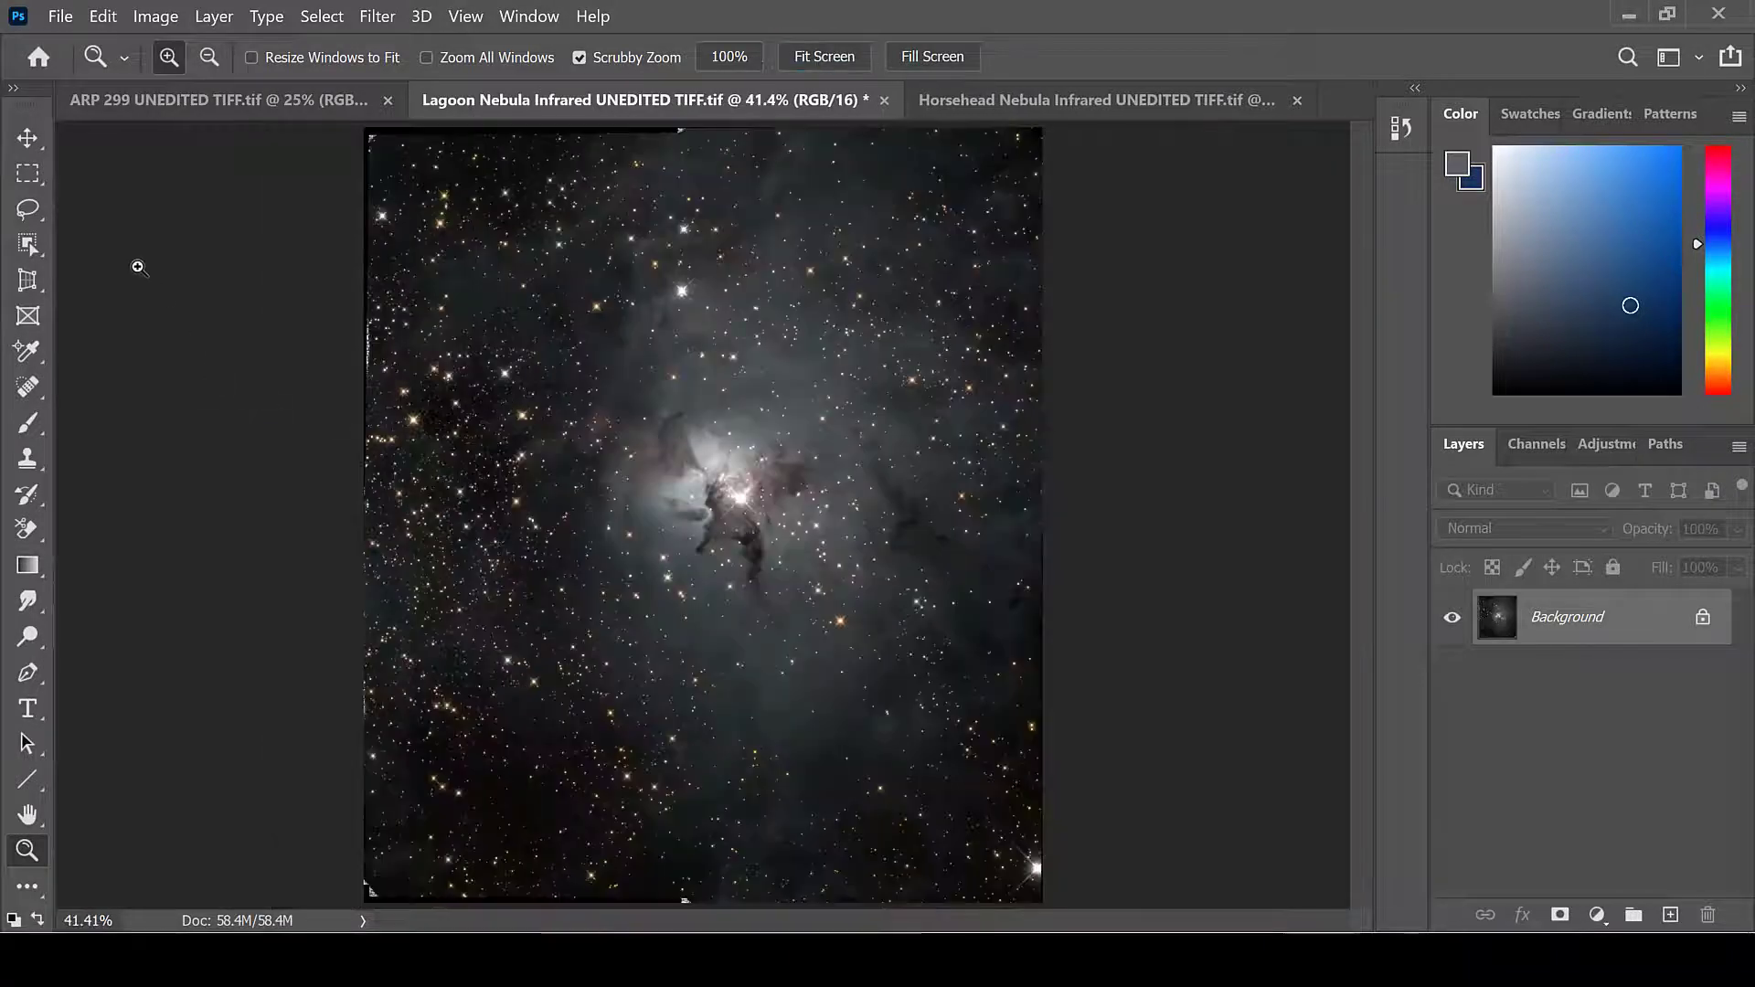
left_click(34, 176)
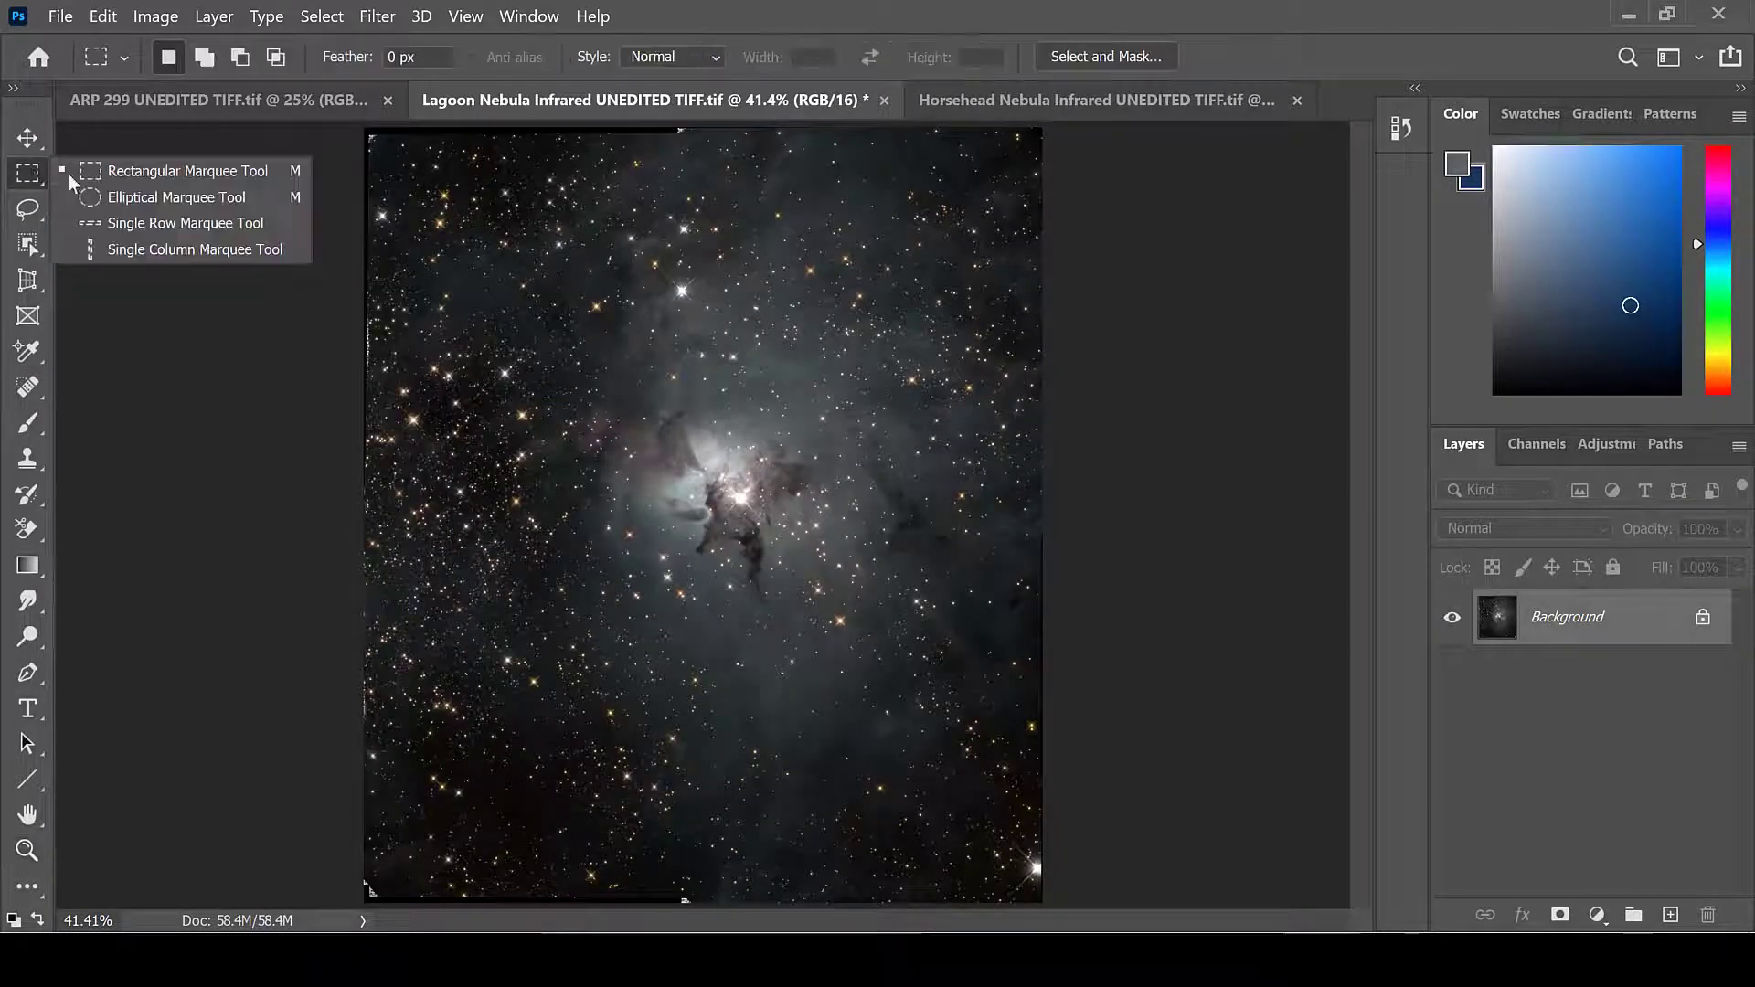
left_click(118, 177)
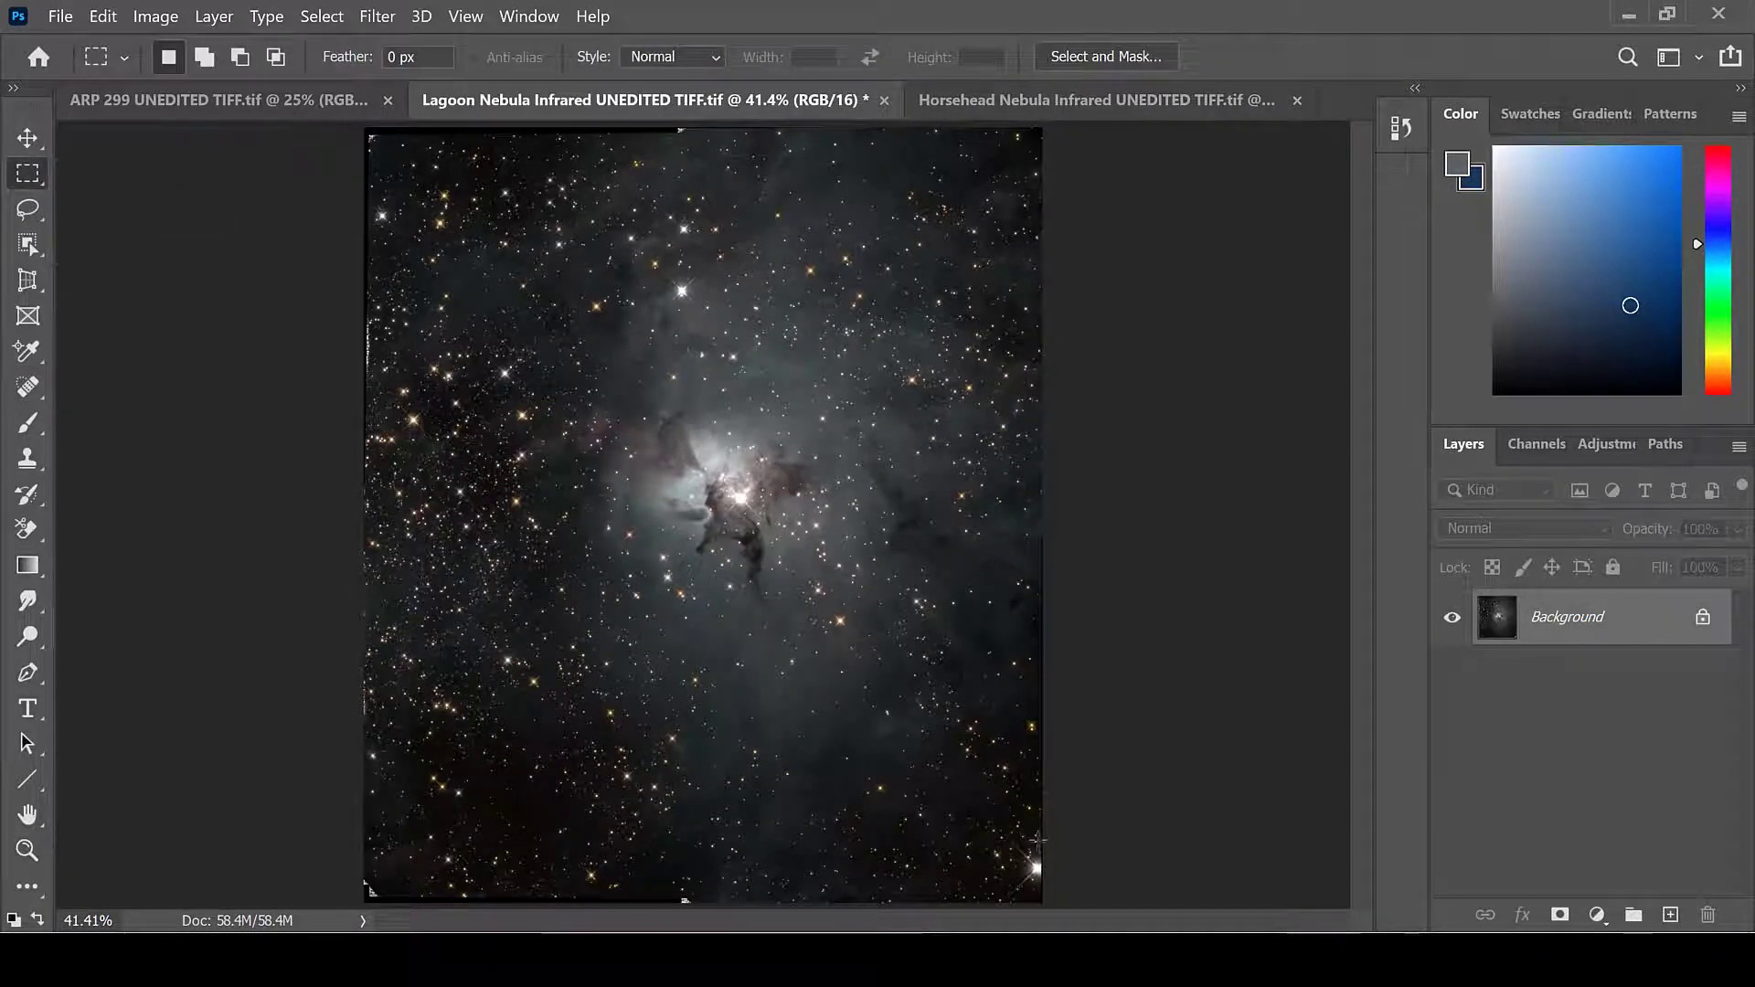
left_click_drag(1043, 901, 376, 133)
left_click(163, 20)
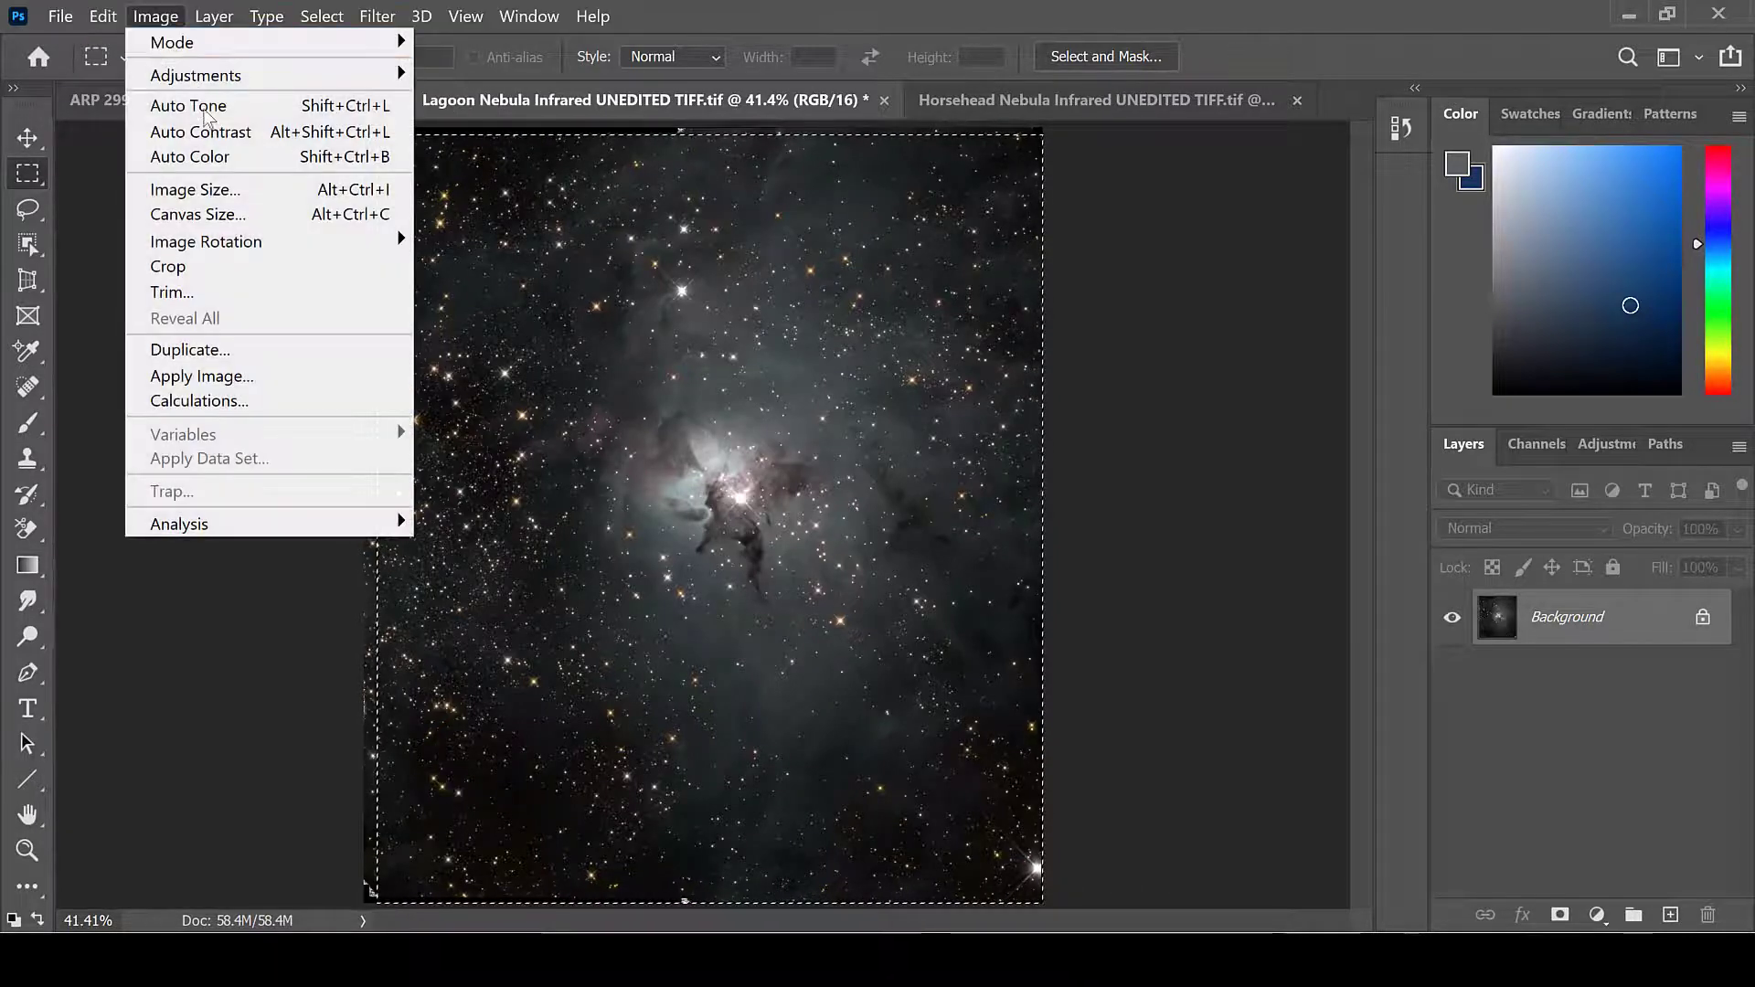
left_click(178, 266)
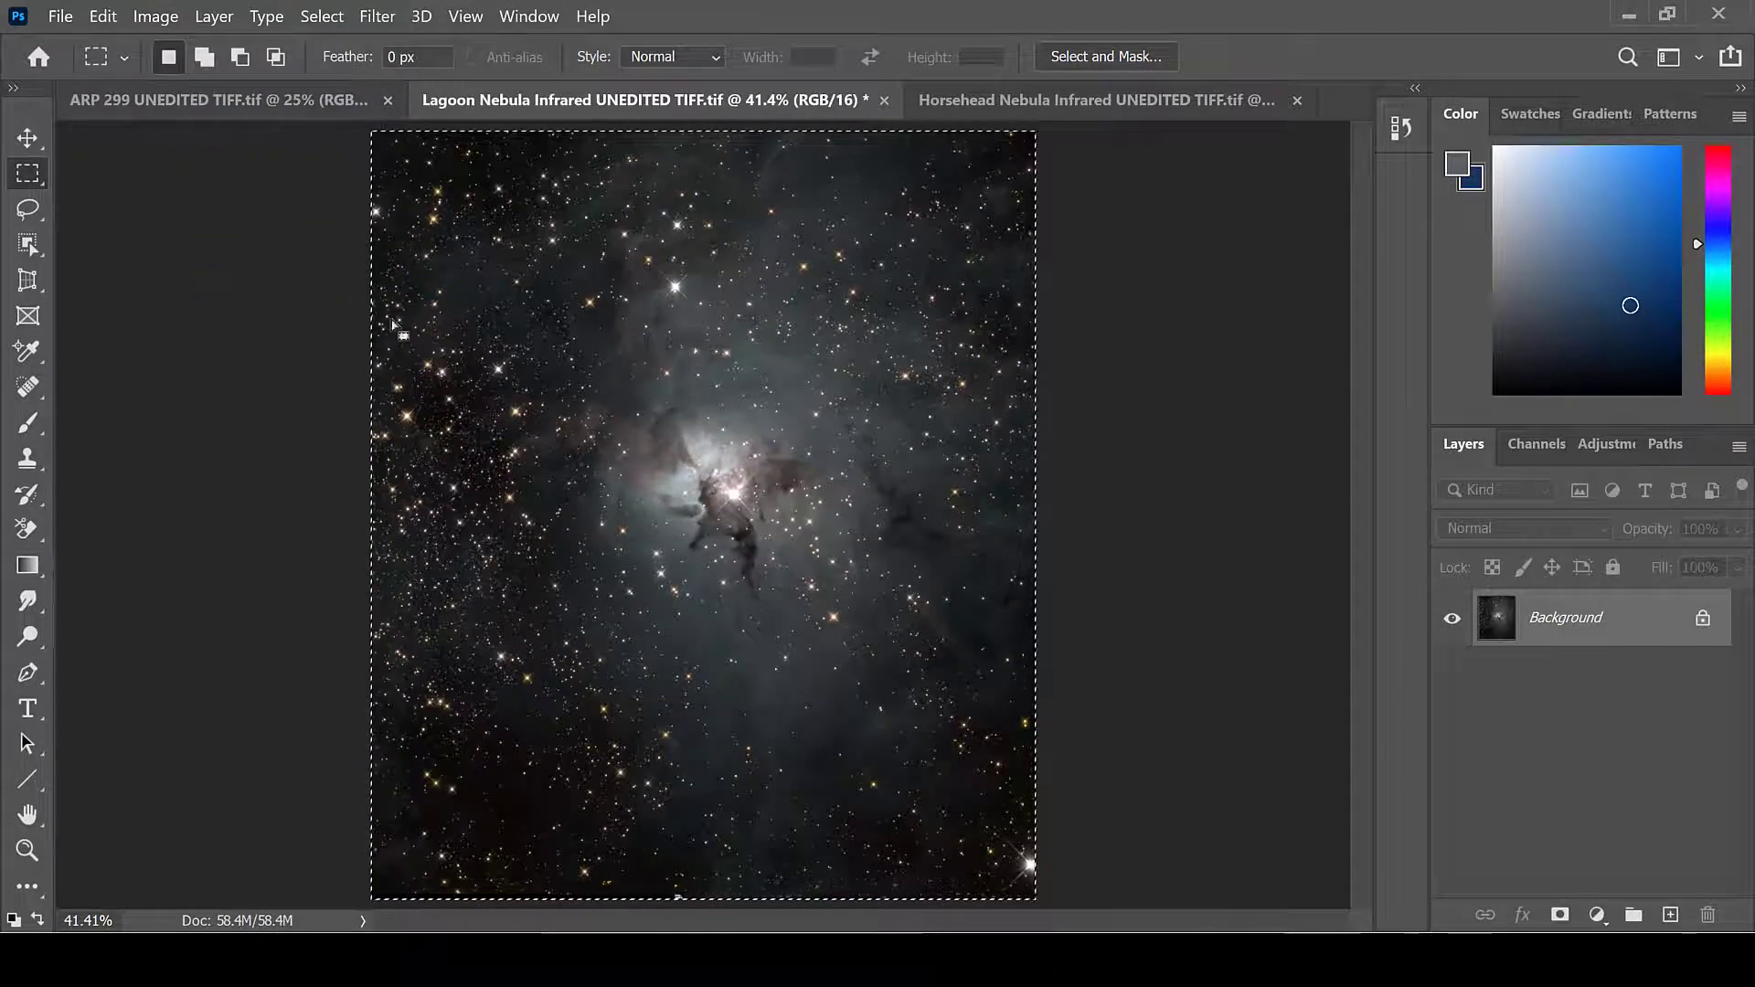
right_click(457, 334)
left_click(466, 341)
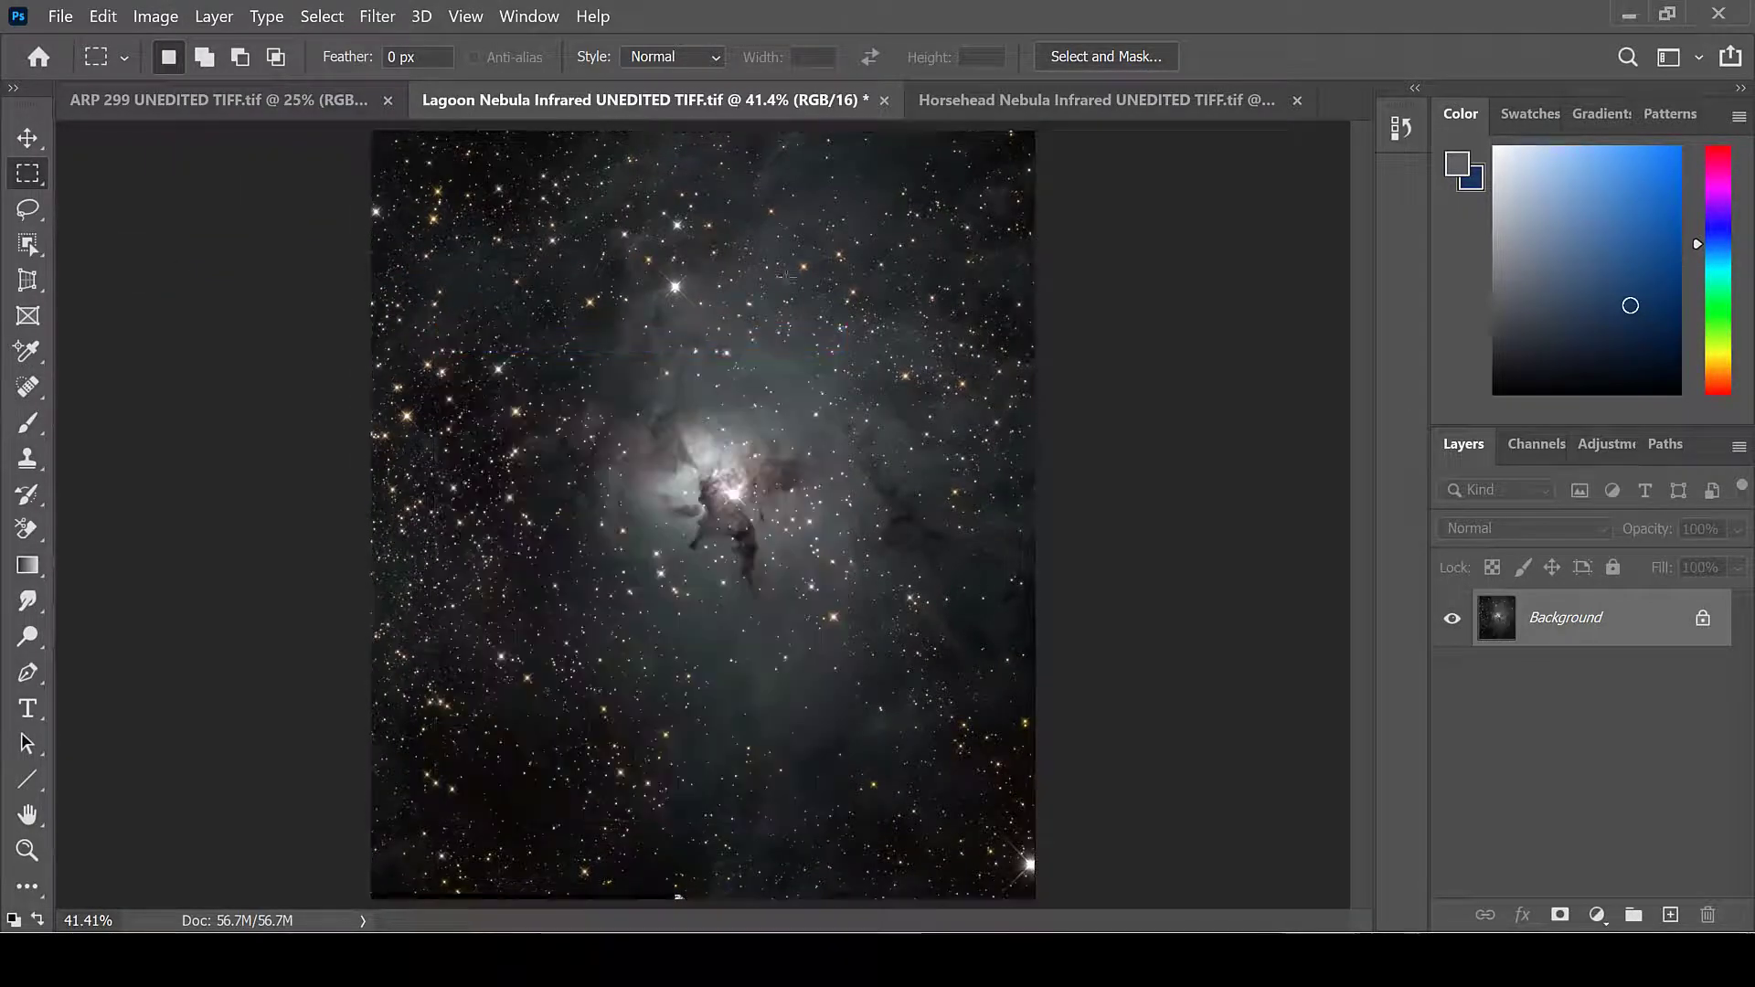
Crop off the remaining black strip along the Lagoon Nebula image's bottom edge using a rectangular marquee, and clear the selection.
left_click(28, 850)
left_click(501, 877)
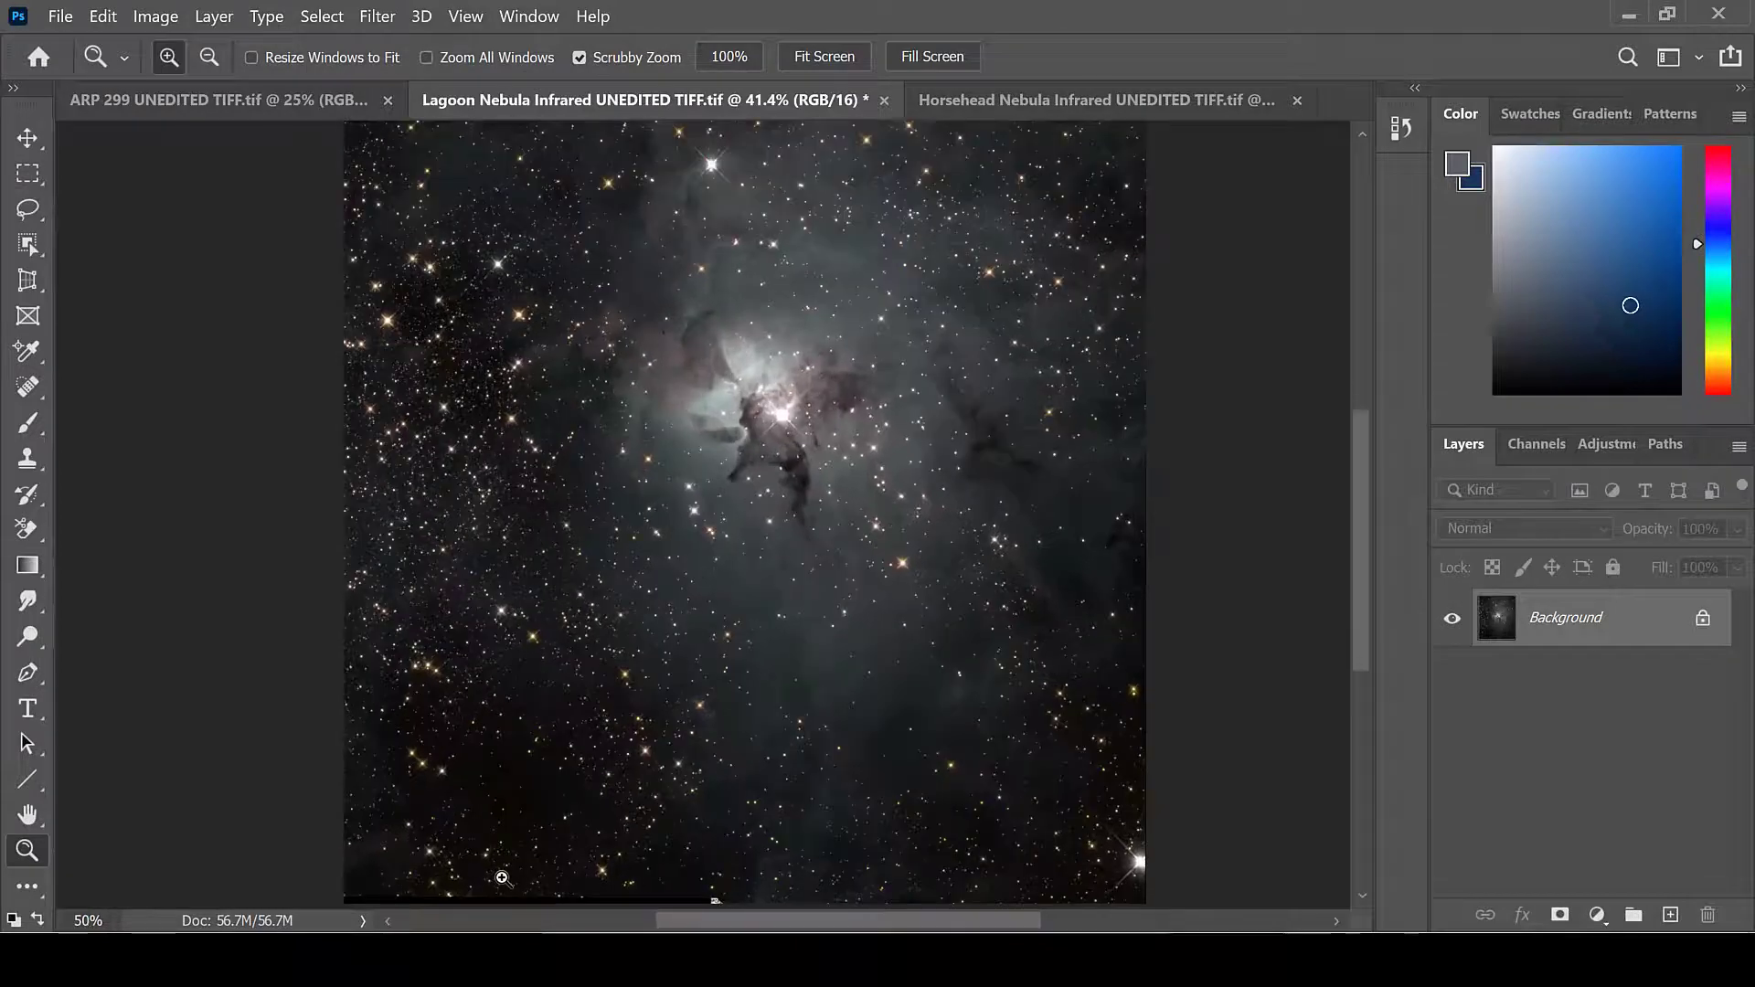
left_click(502, 877)
left_click(502, 878)
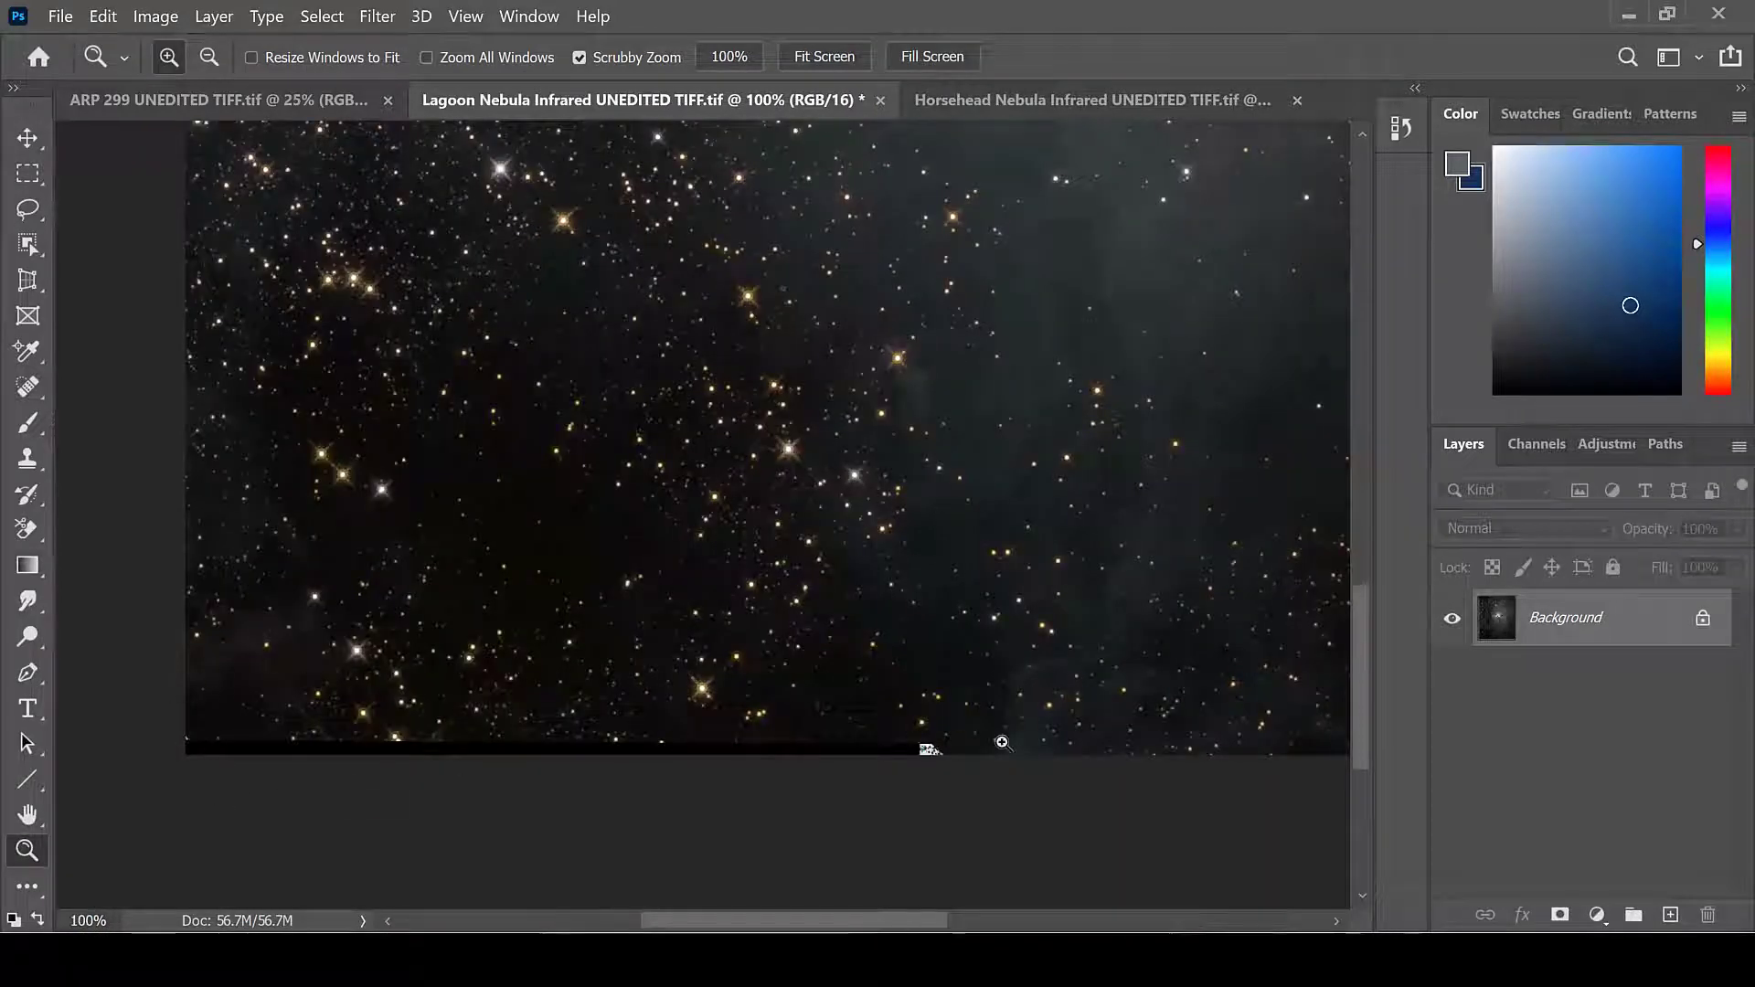
left_click(815, 59)
left_click(27, 174)
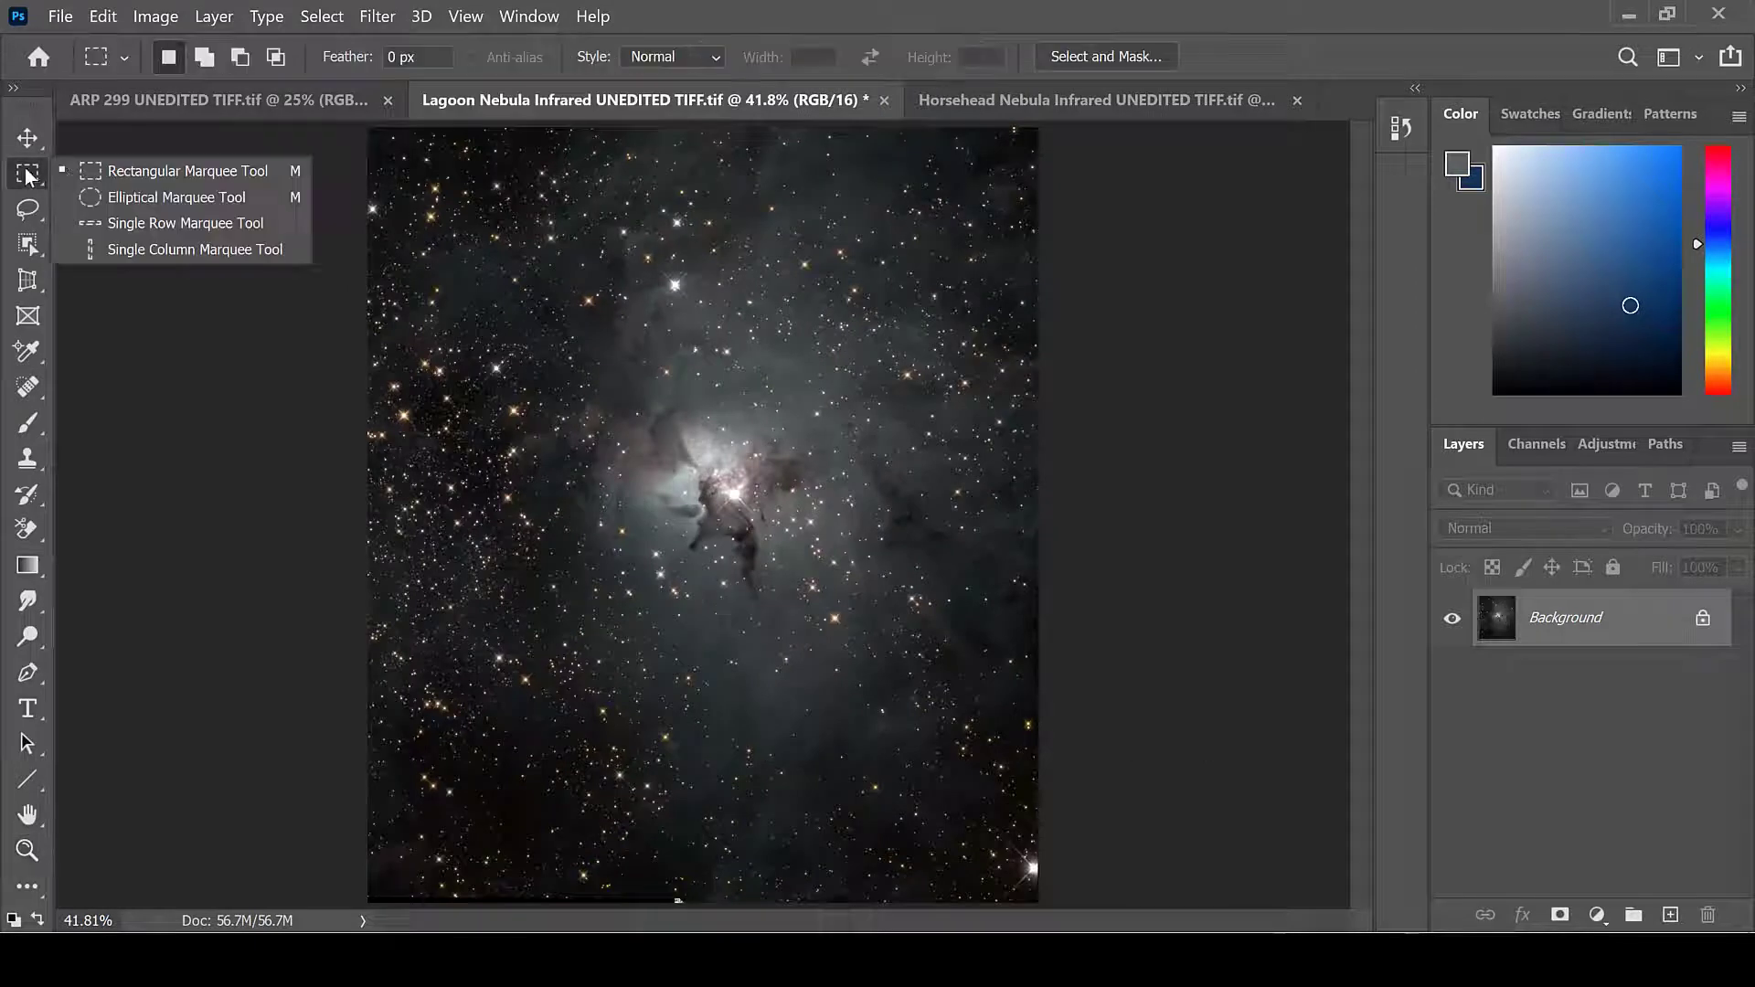
left_click(82, 170)
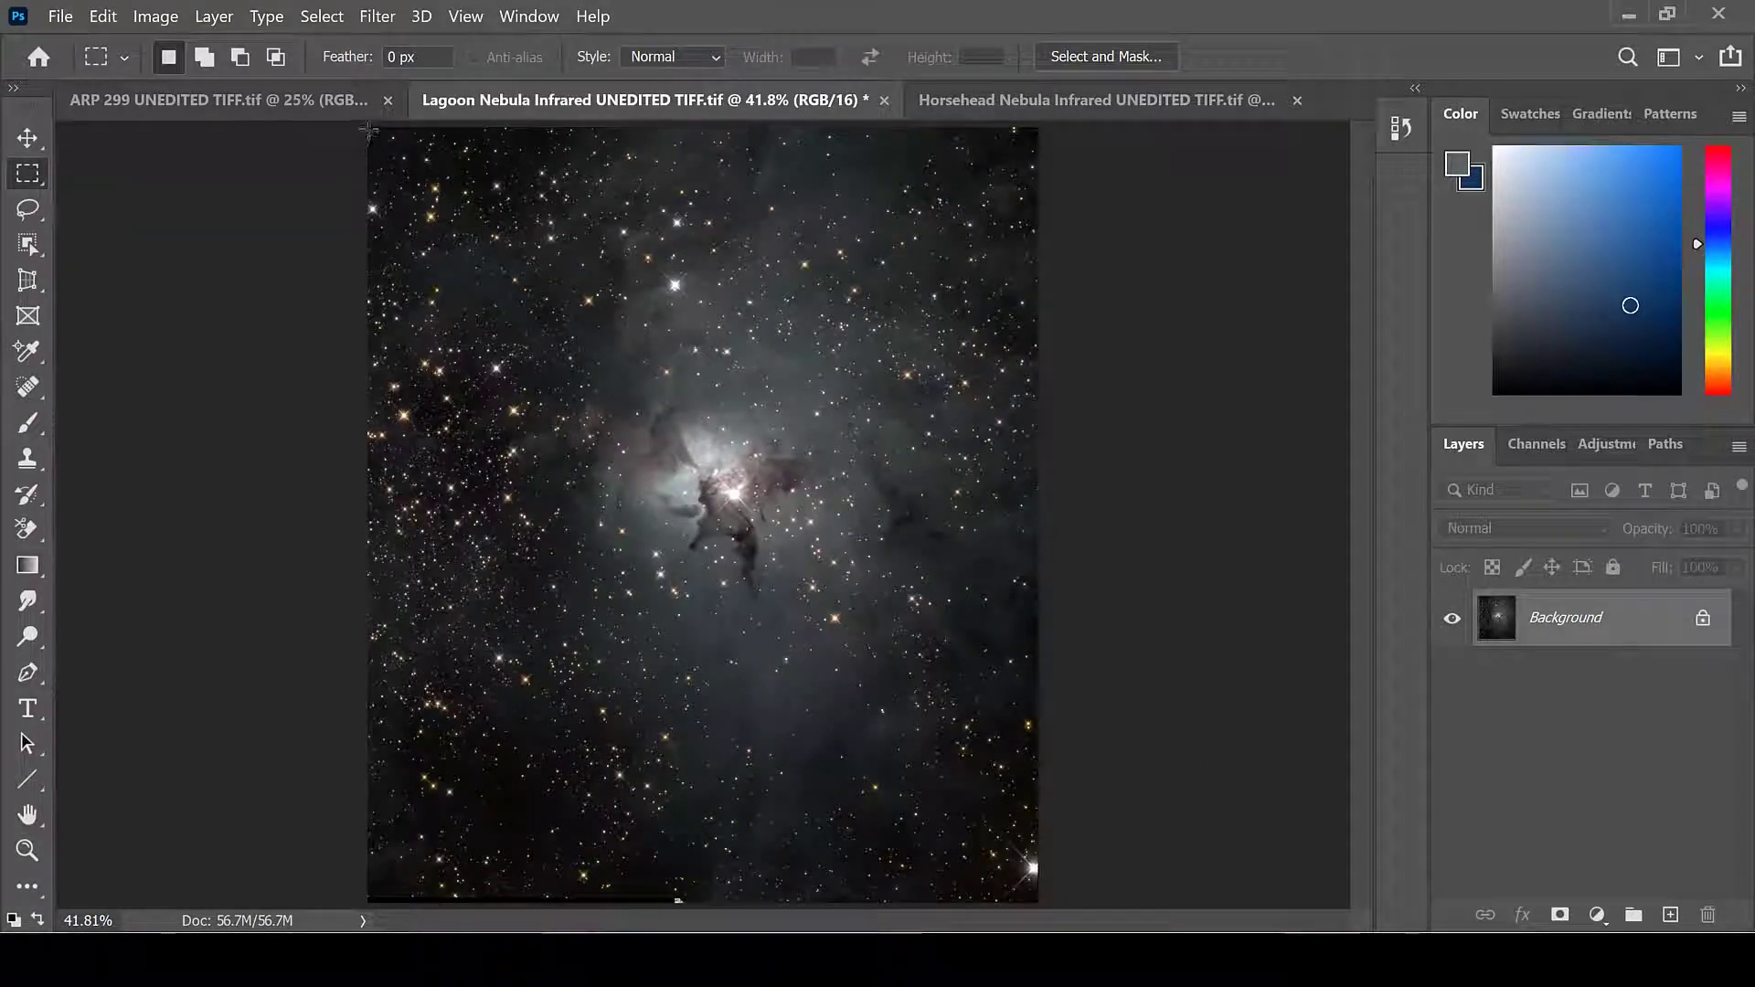
left_click_drag(370, 130, 1049, 892)
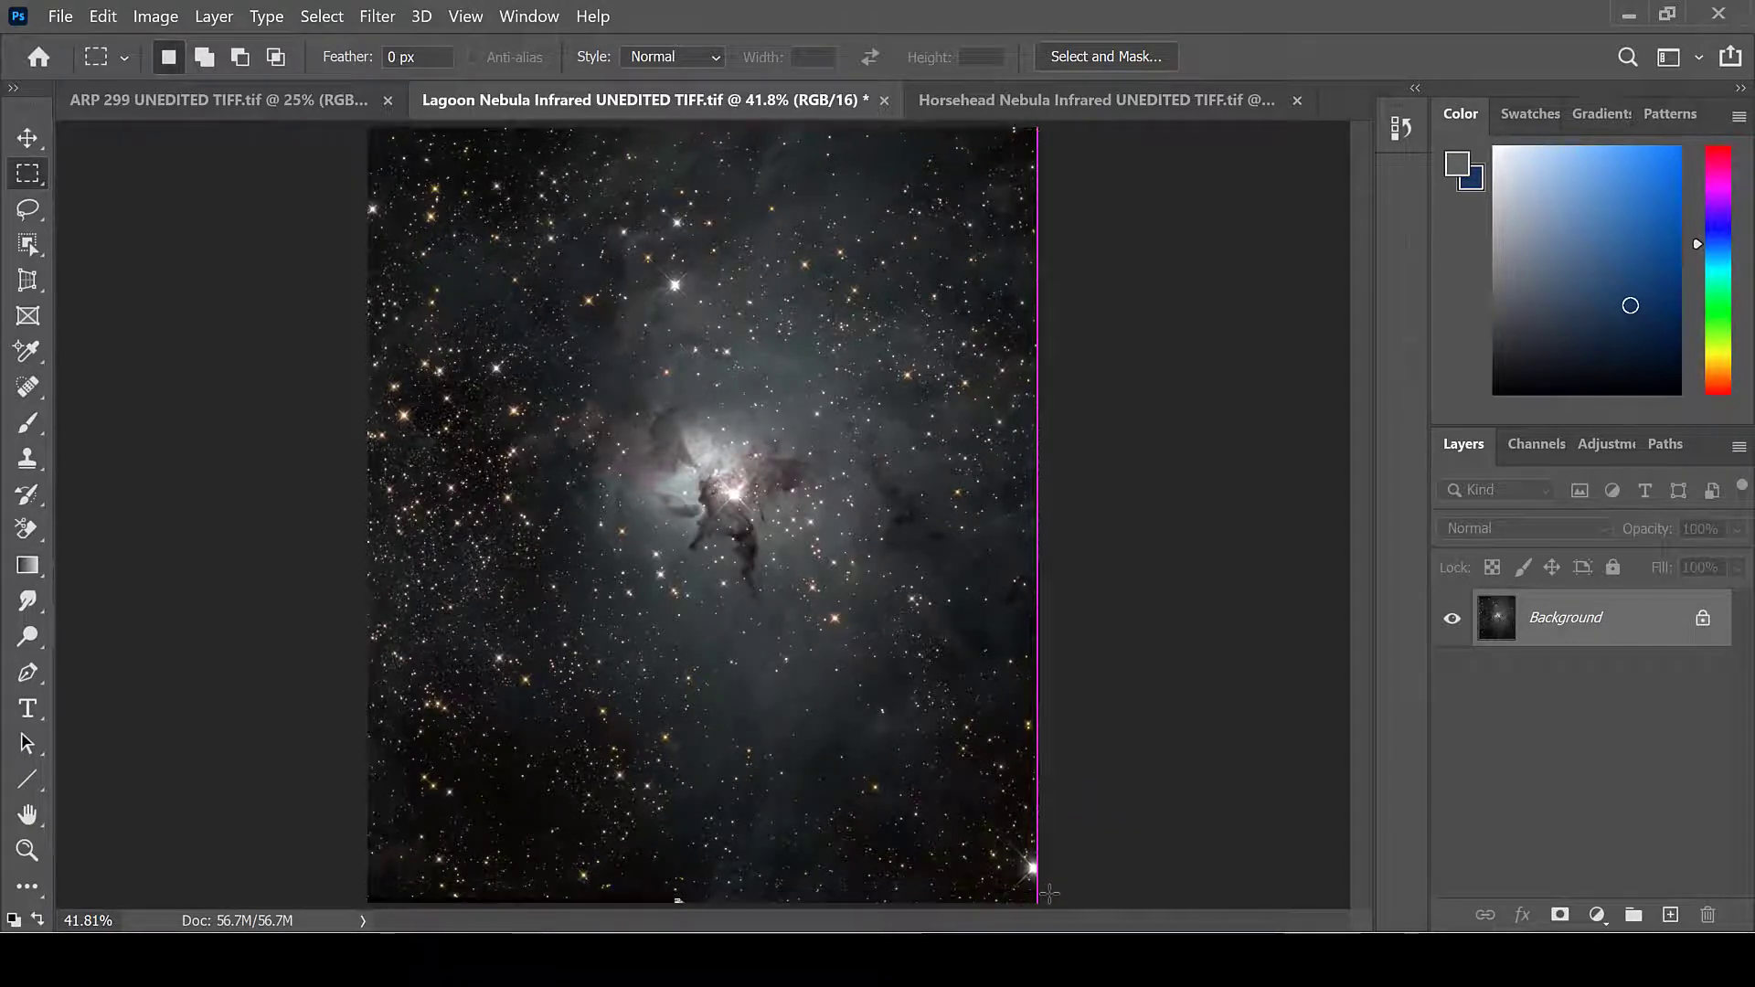
left_click(153, 16)
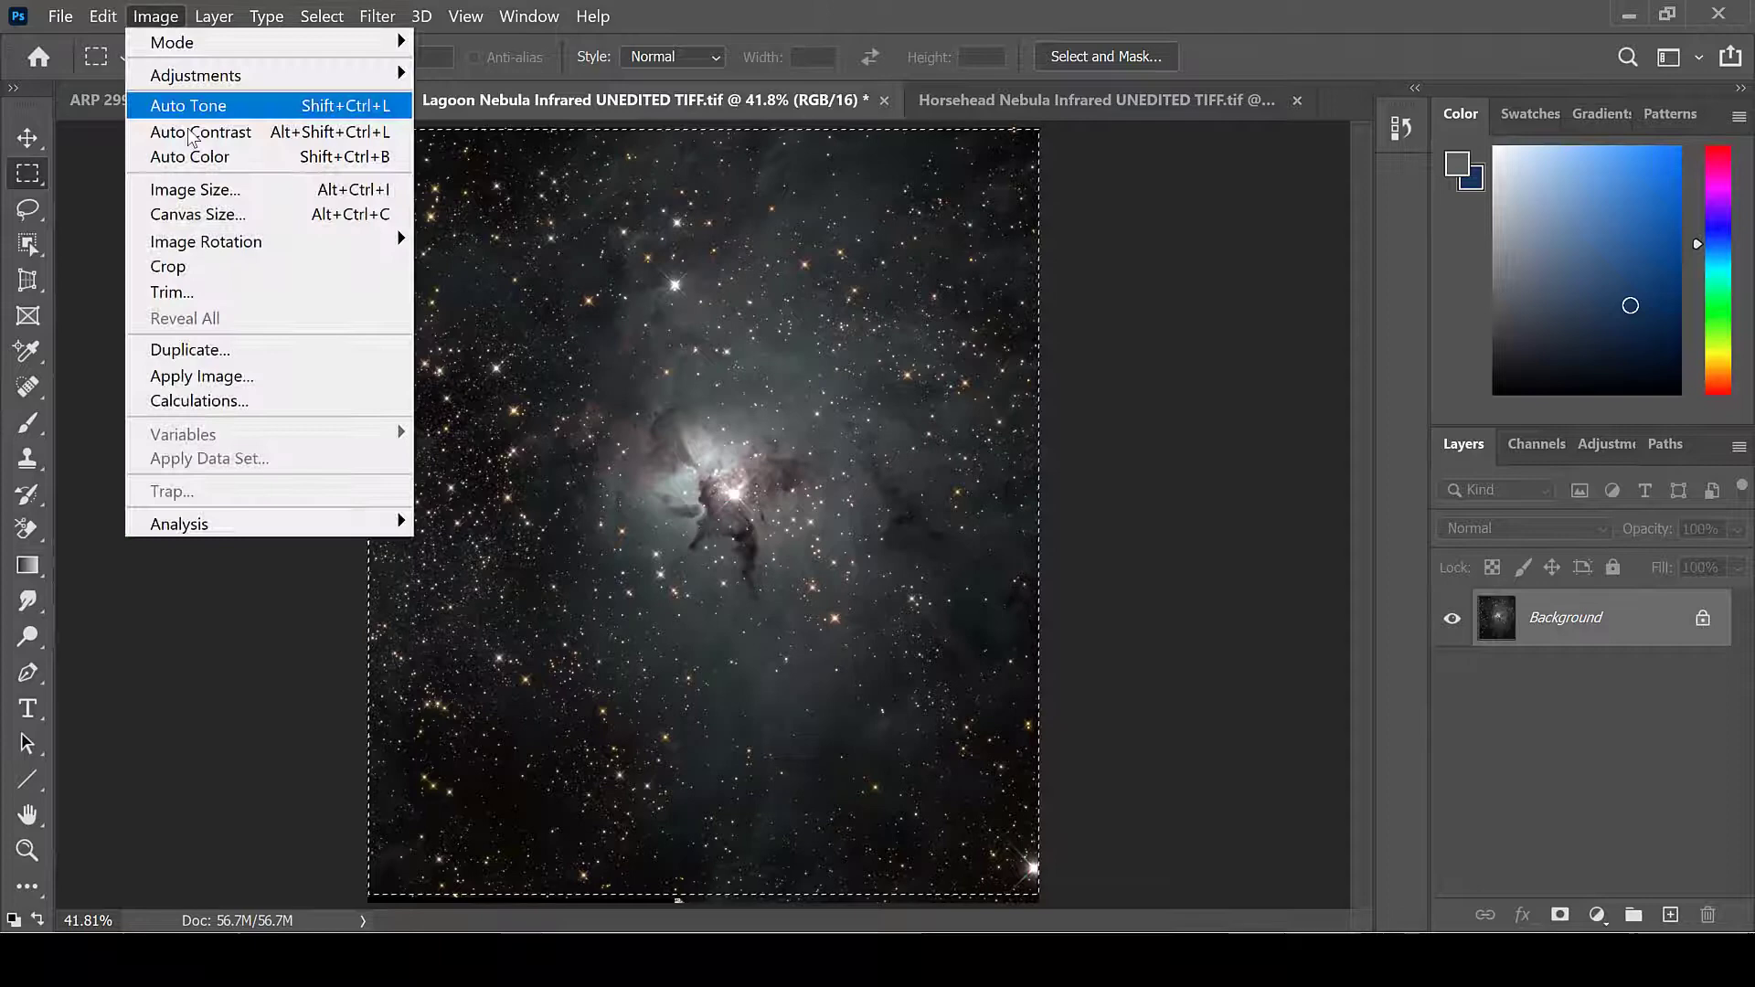
left_click(197, 268)
right_click(482, 254)
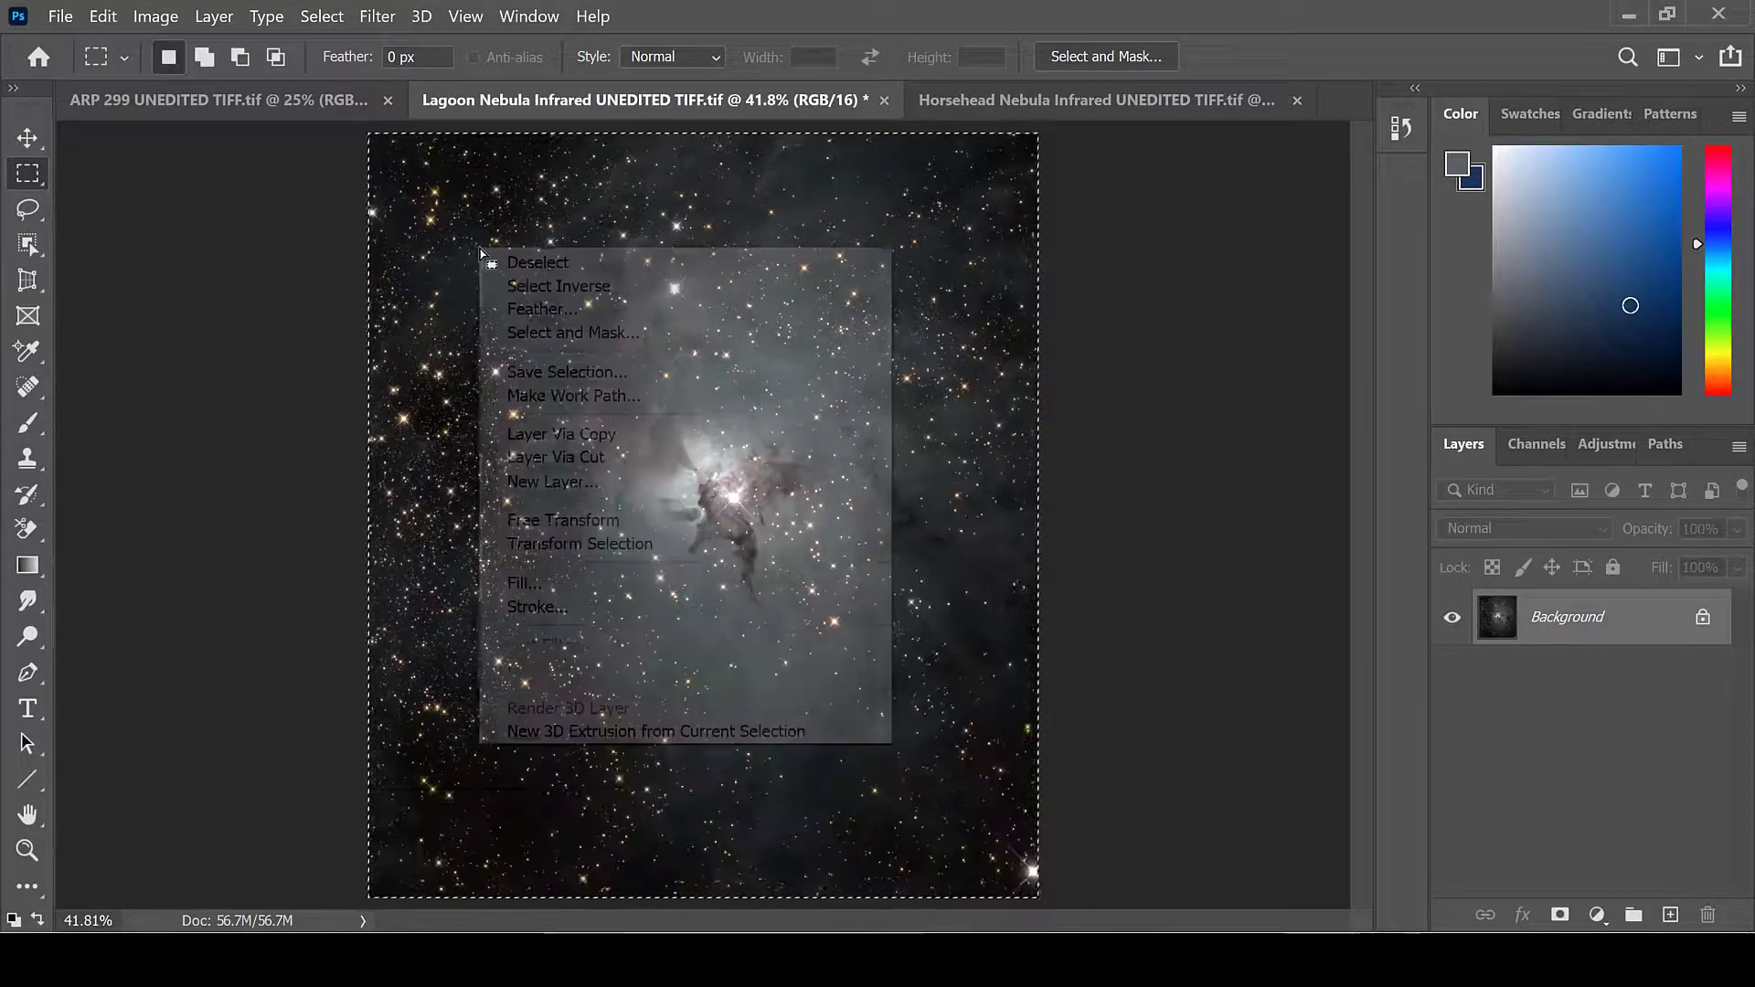
left_click(503, 262)
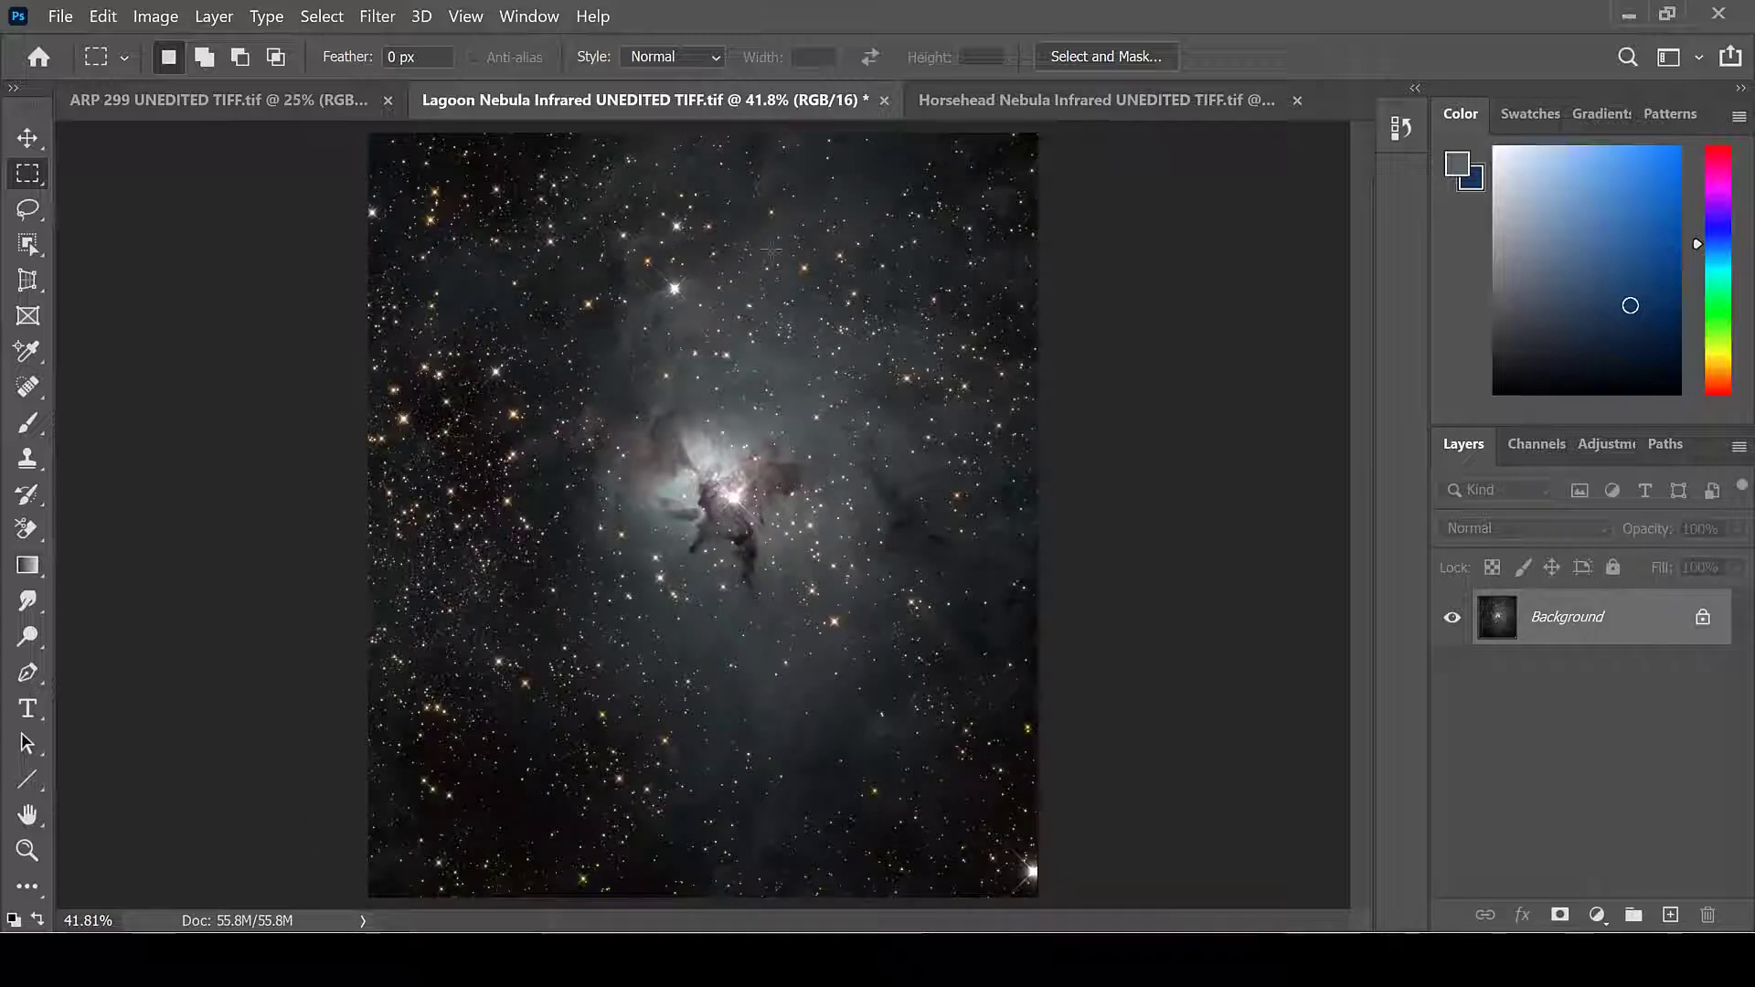
Perspective-crop the ARP 299 image to its tilted frame, aligning each crop corner with the edges of the exposed area.
left_click(233, 101)
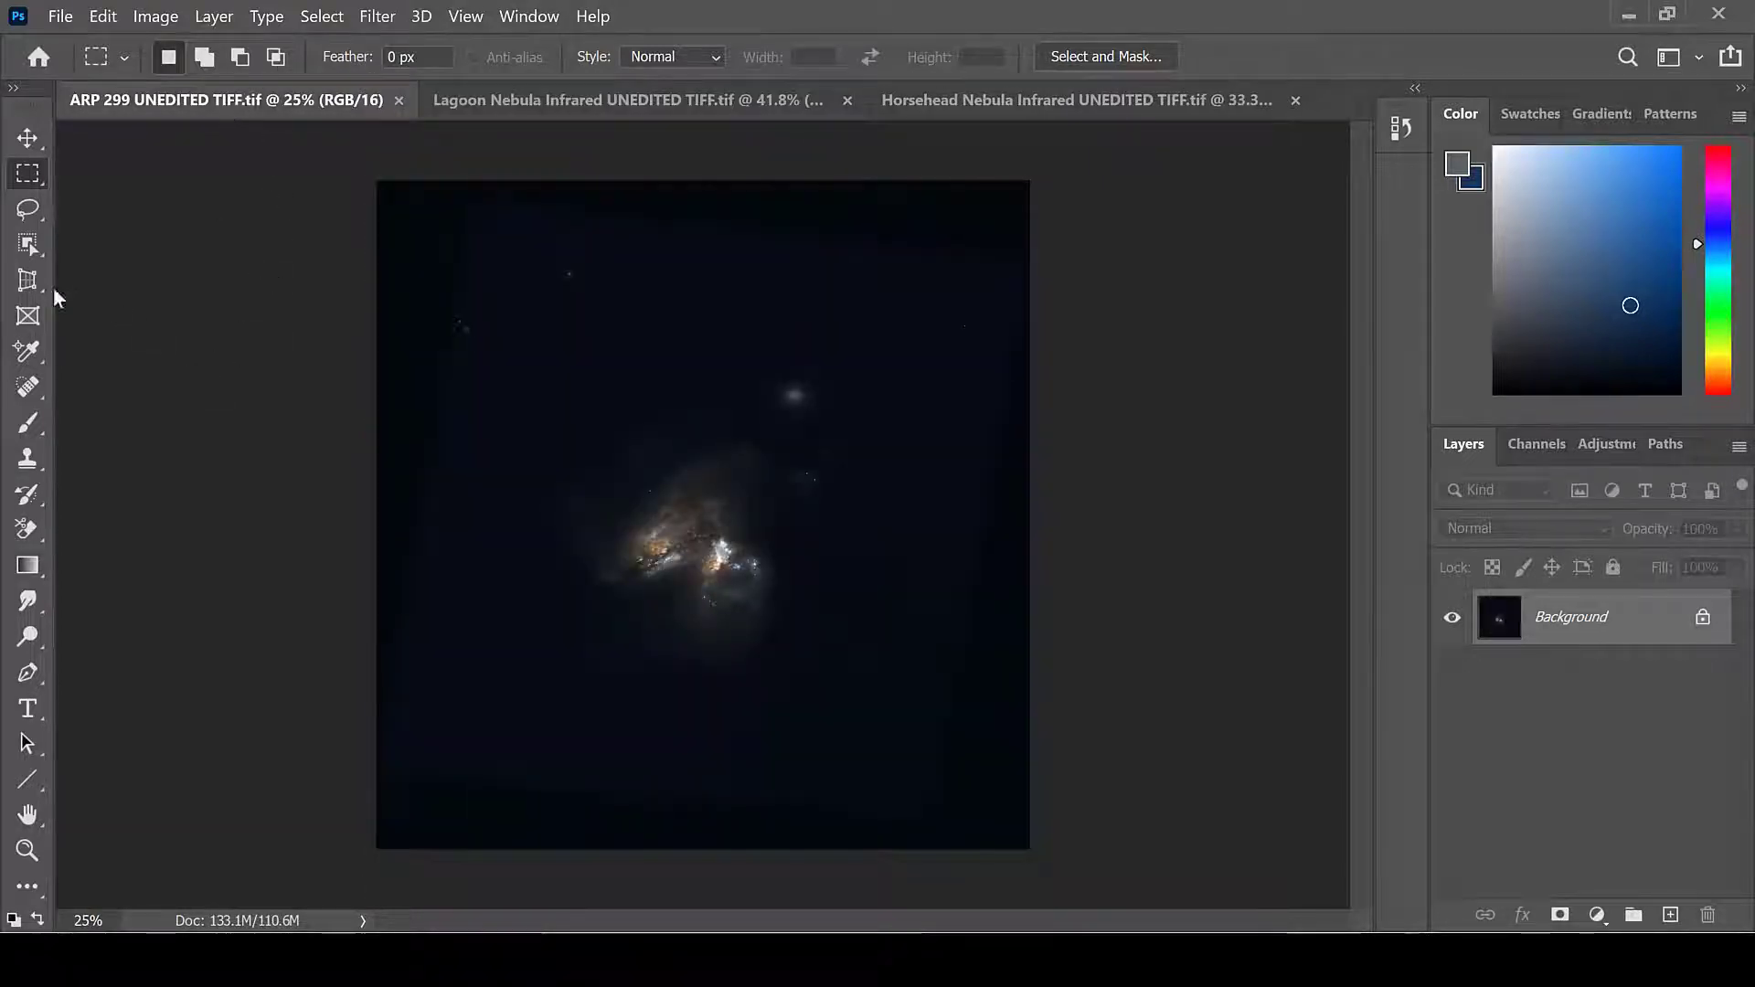
left_click(27, 280)
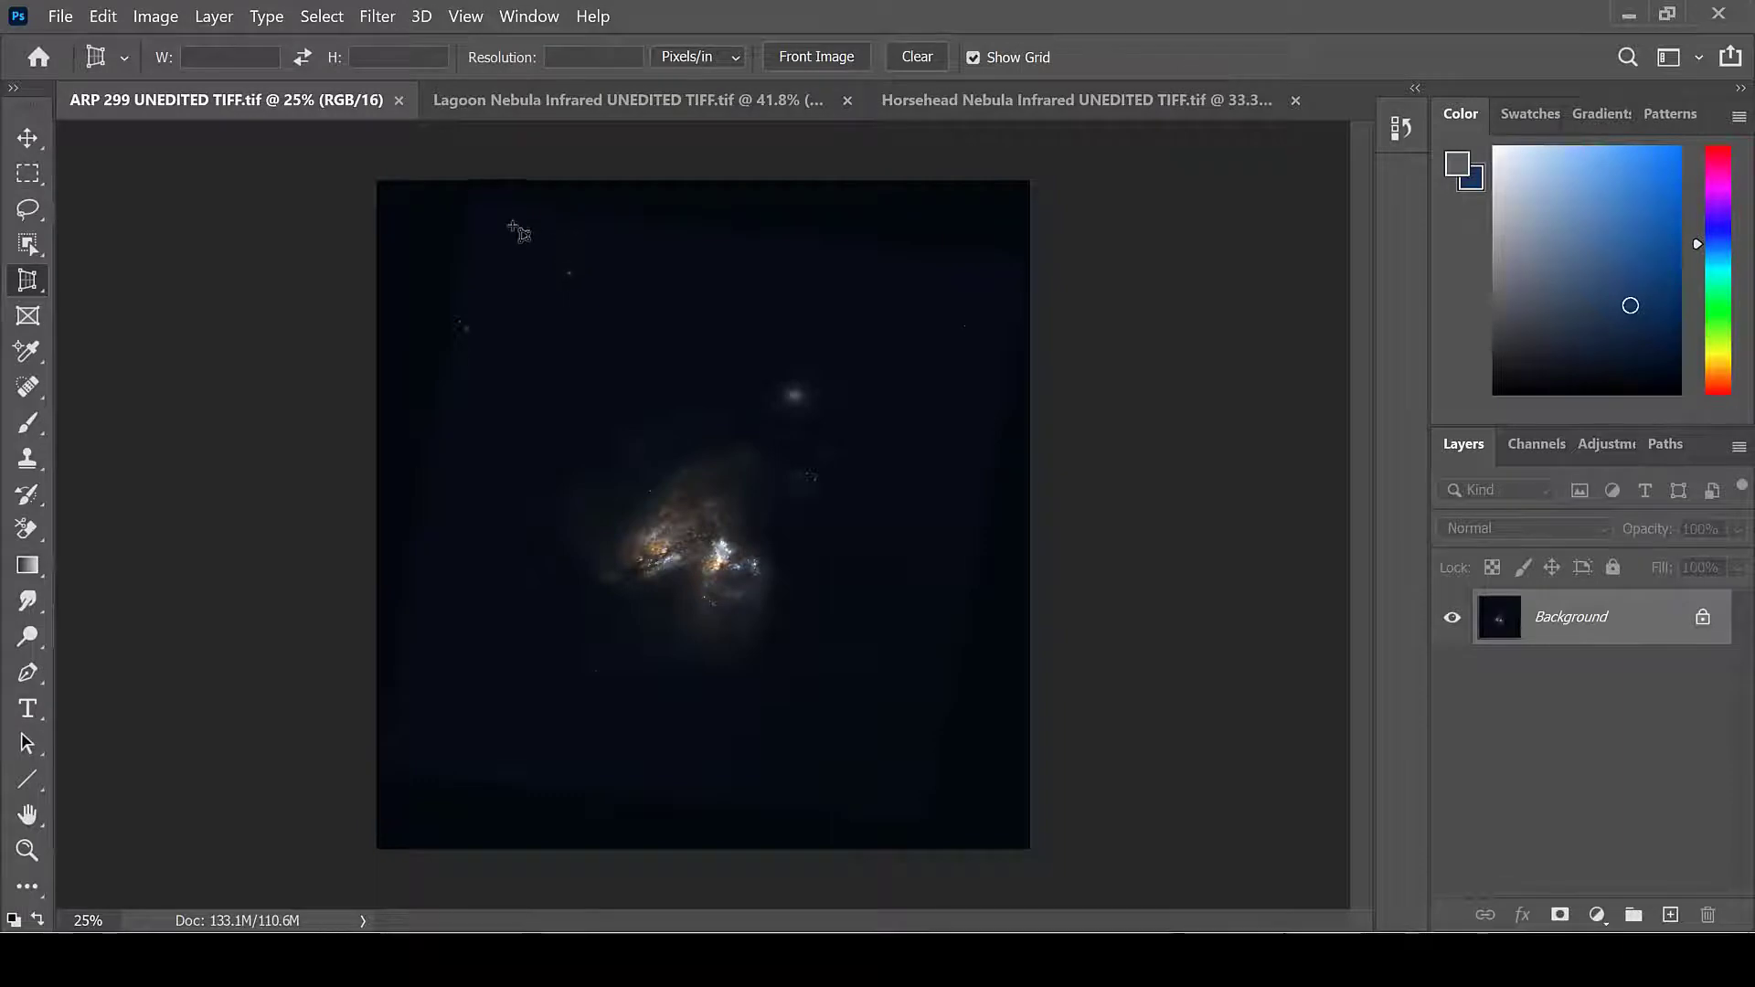
left_click_drag(512, 227, 896, 513)
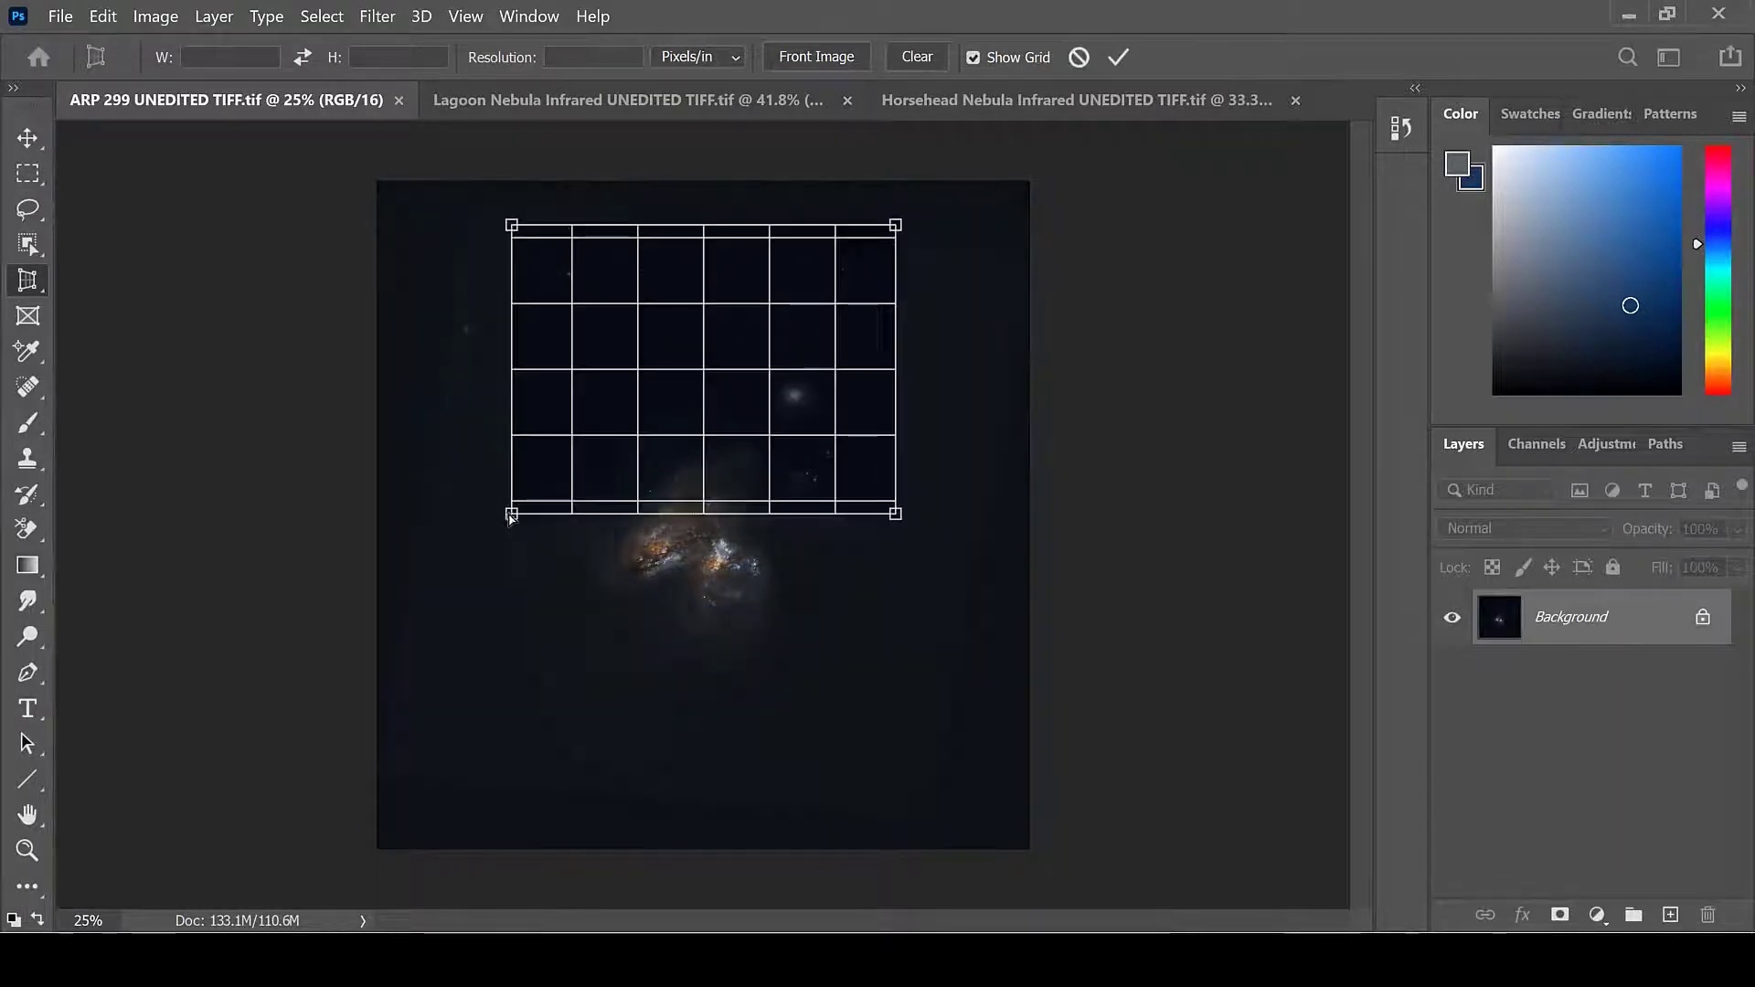
left_click_drag(511, 516, 380, 775)
left_click_drag(898, 517, 919, 828)
left_click_drag(897, 228, 1029, 268)
left_click_drag(513, 226, 479, 197)
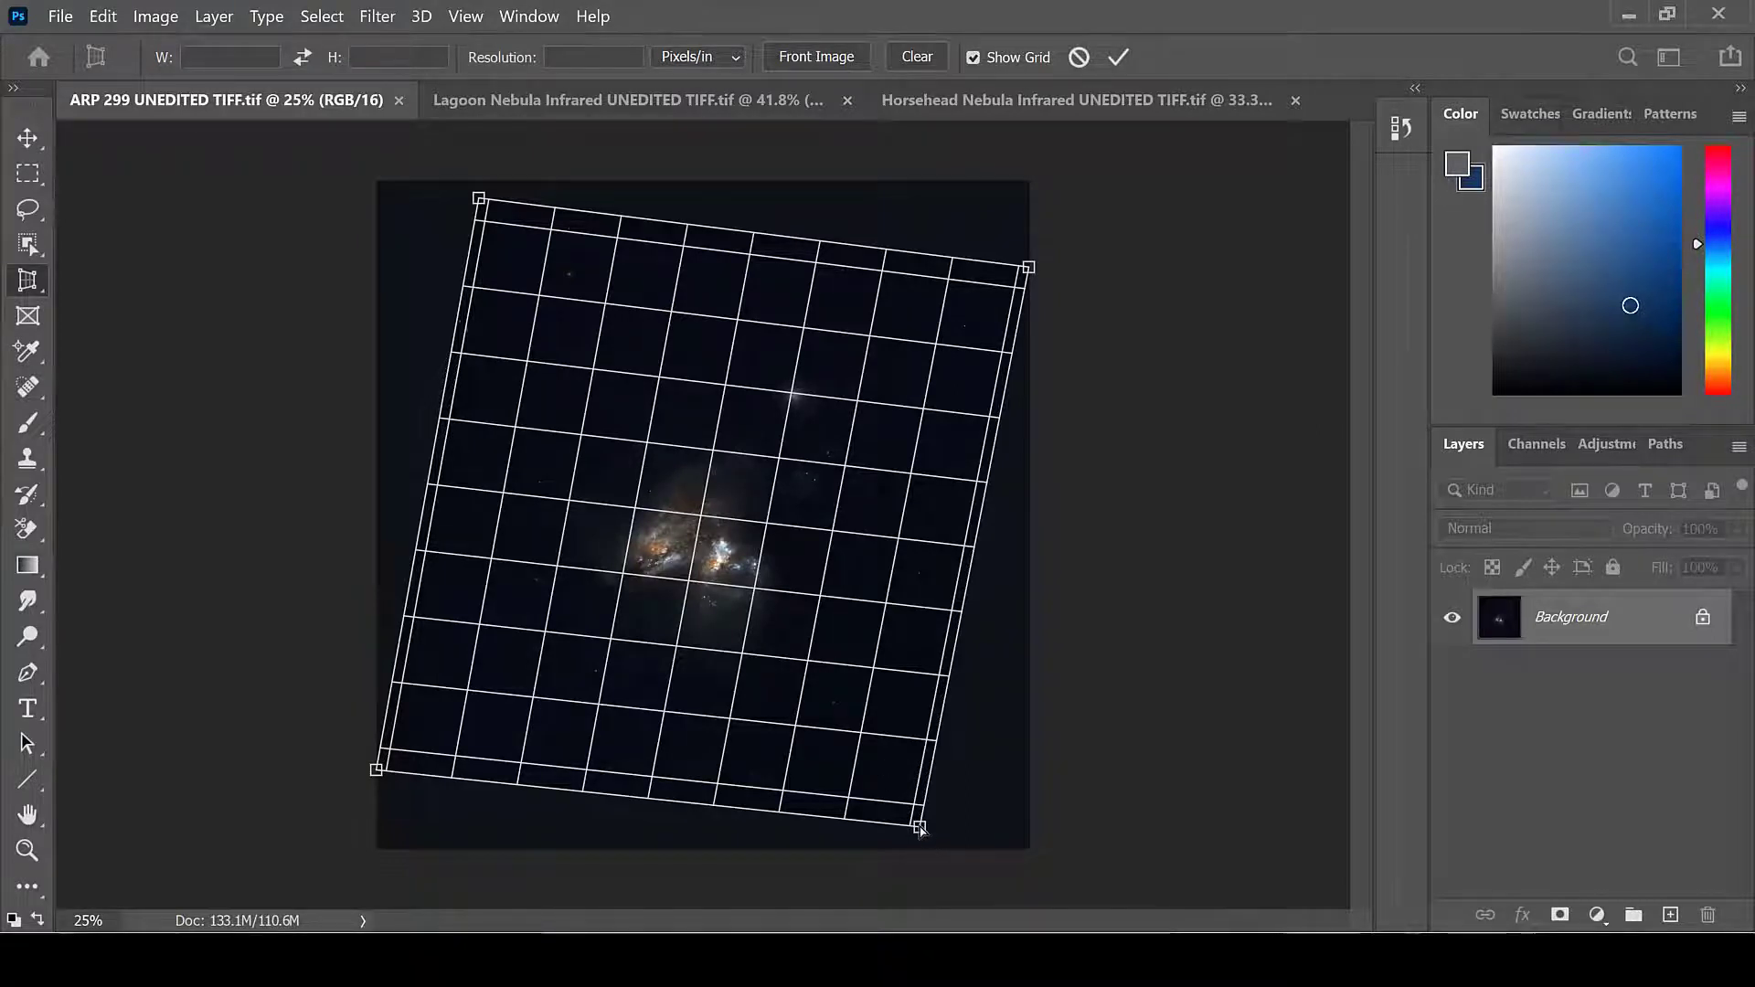
left_click_drag(920, 827, 931, 834)
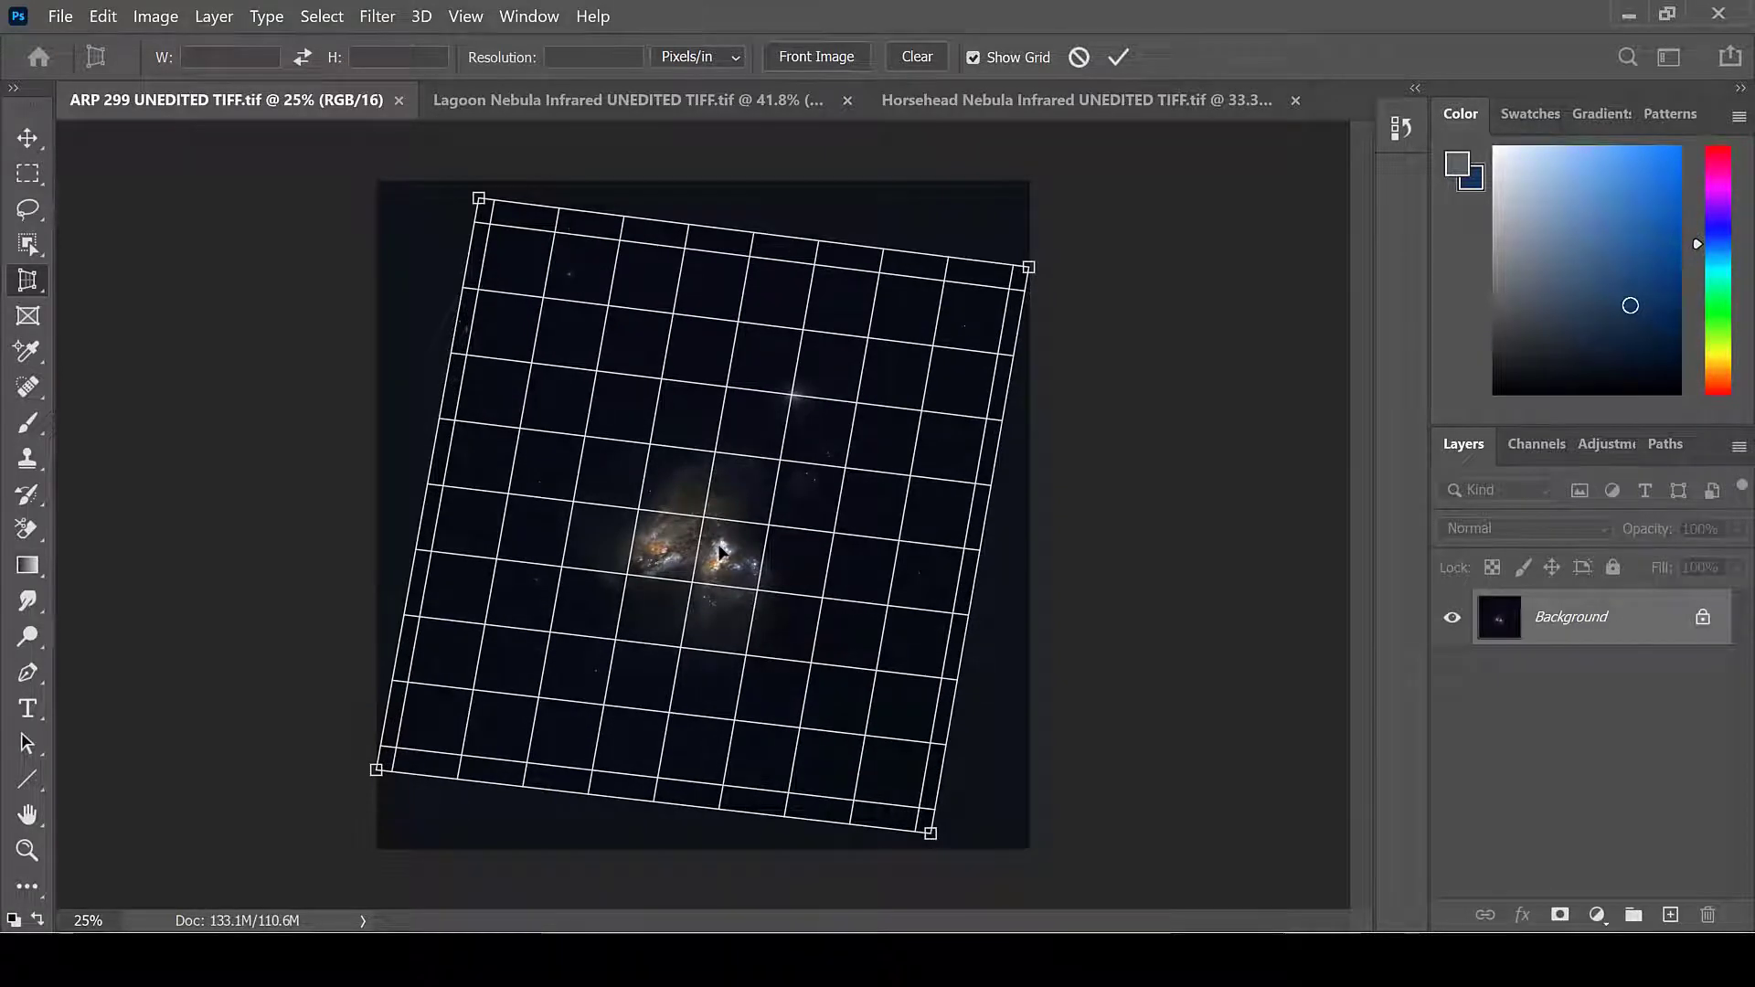
right_click(637, 439)
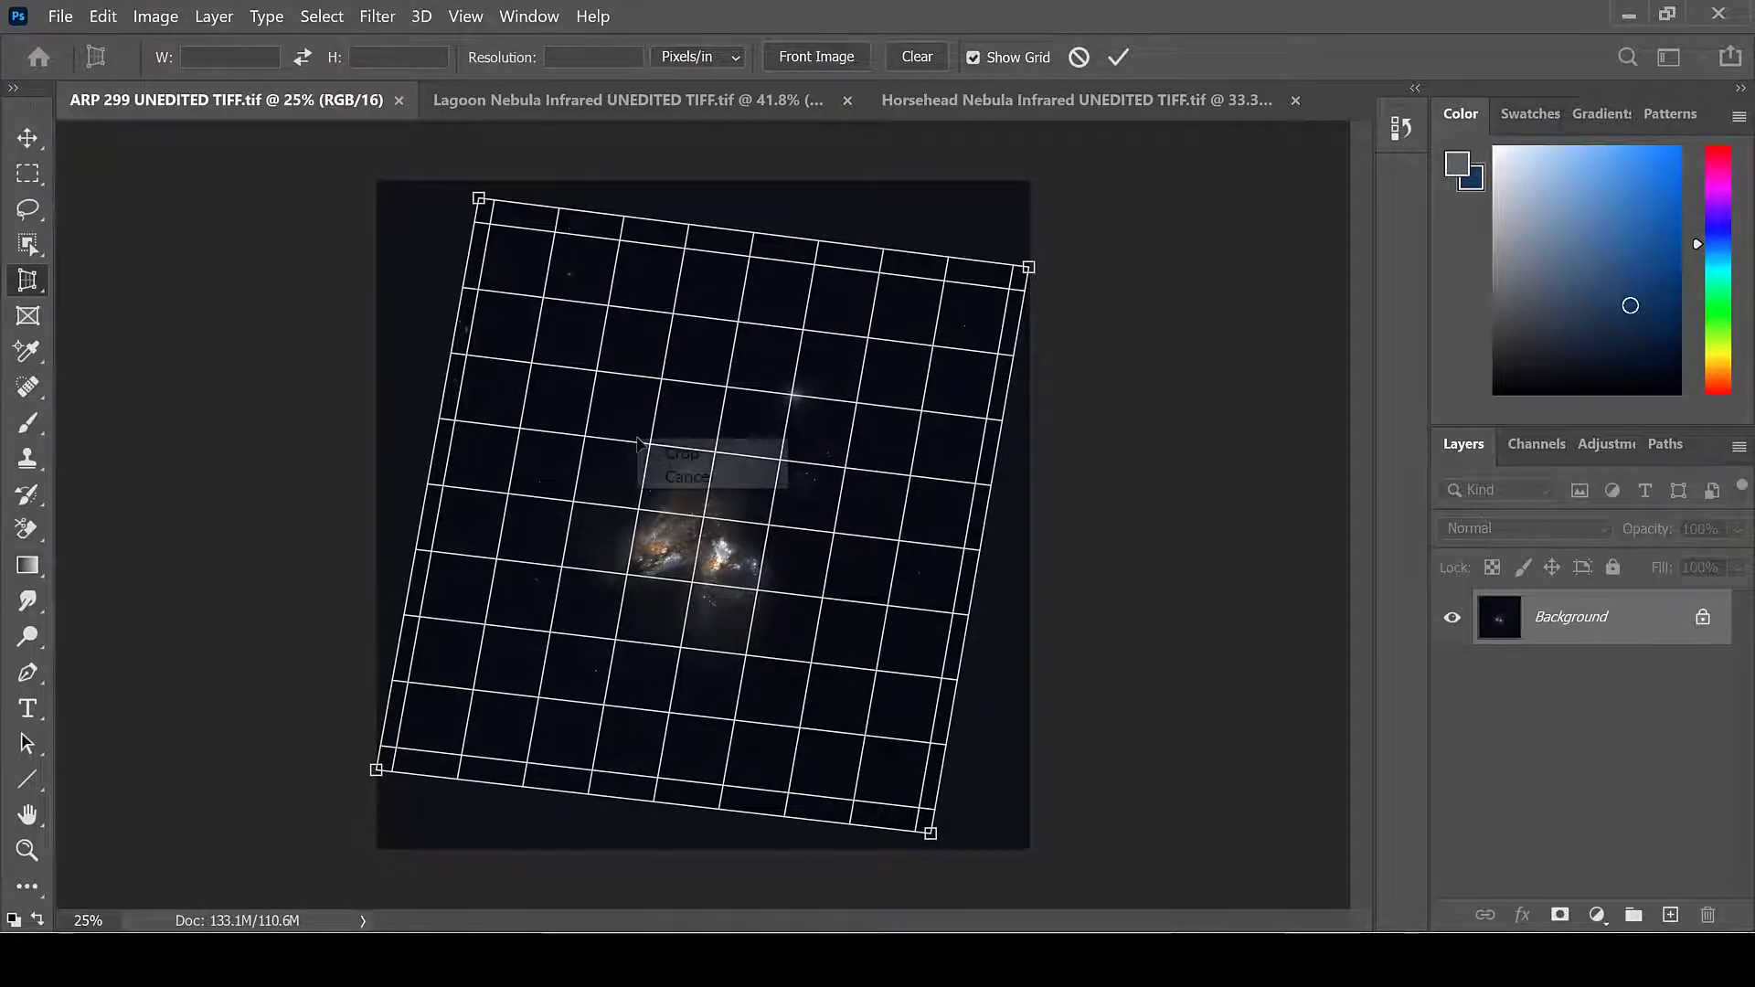
left_click(656, 450)
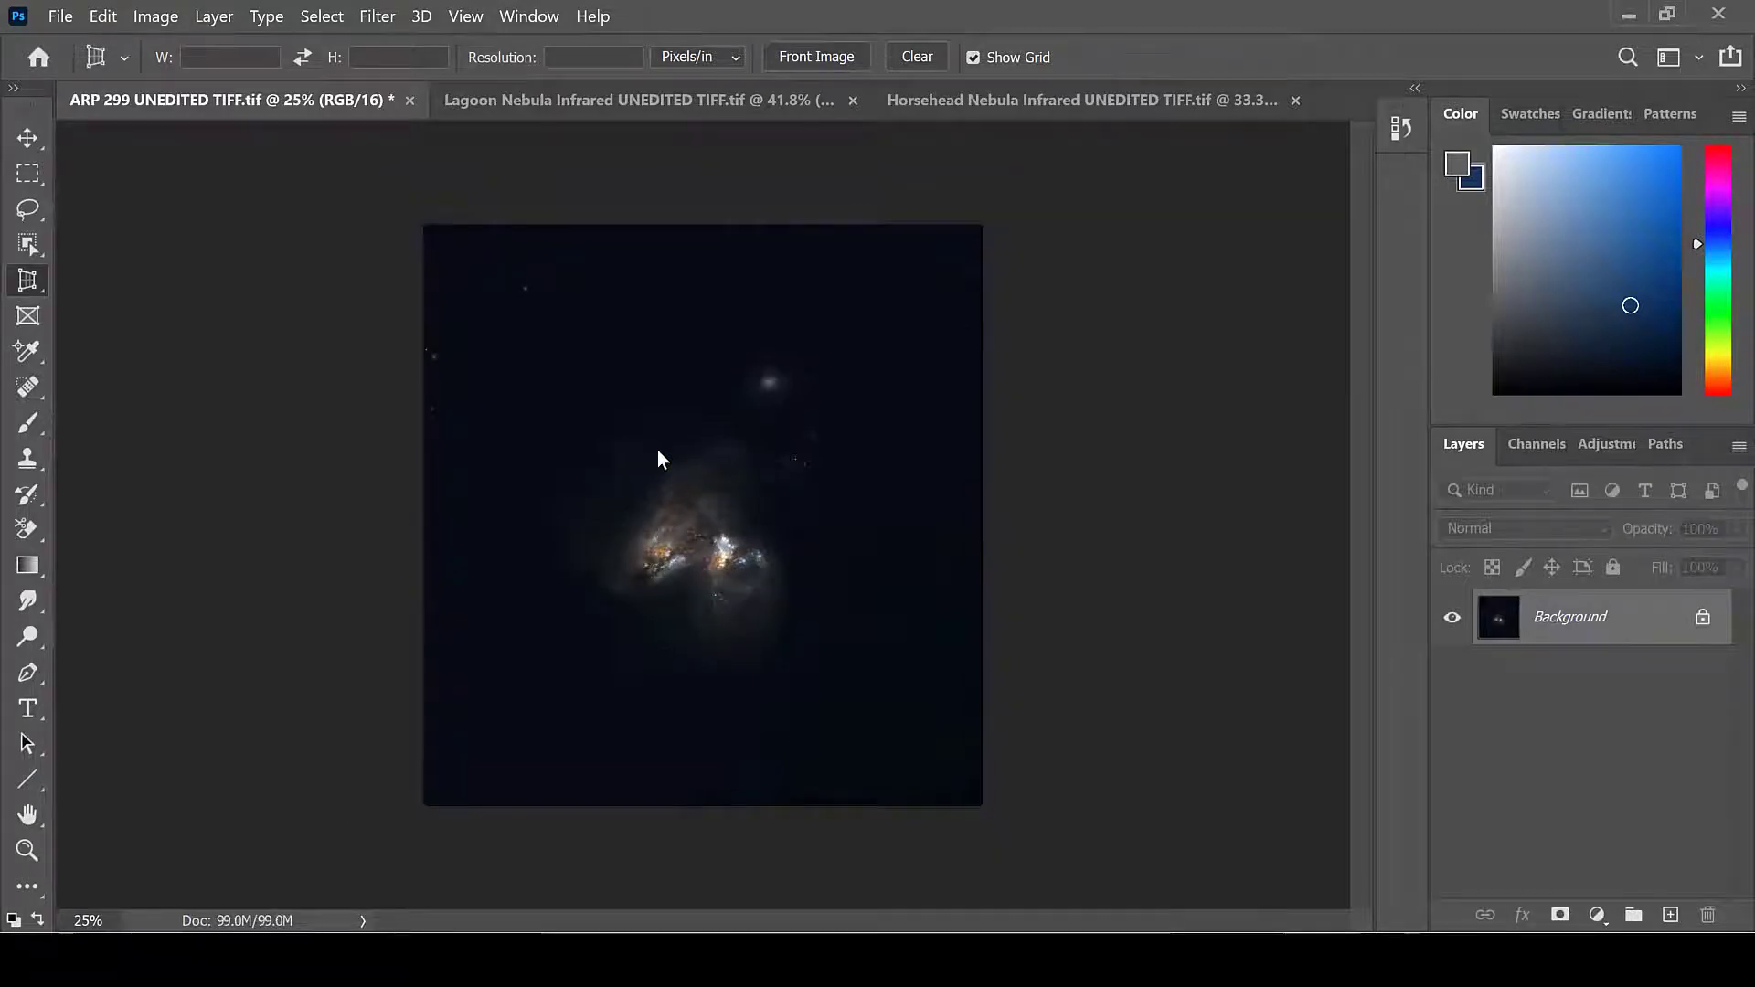
Perspective-crop the Horsehead Nebula image to remove the black surround and the uneven lower mosaic edges.
left_click(984, 108)
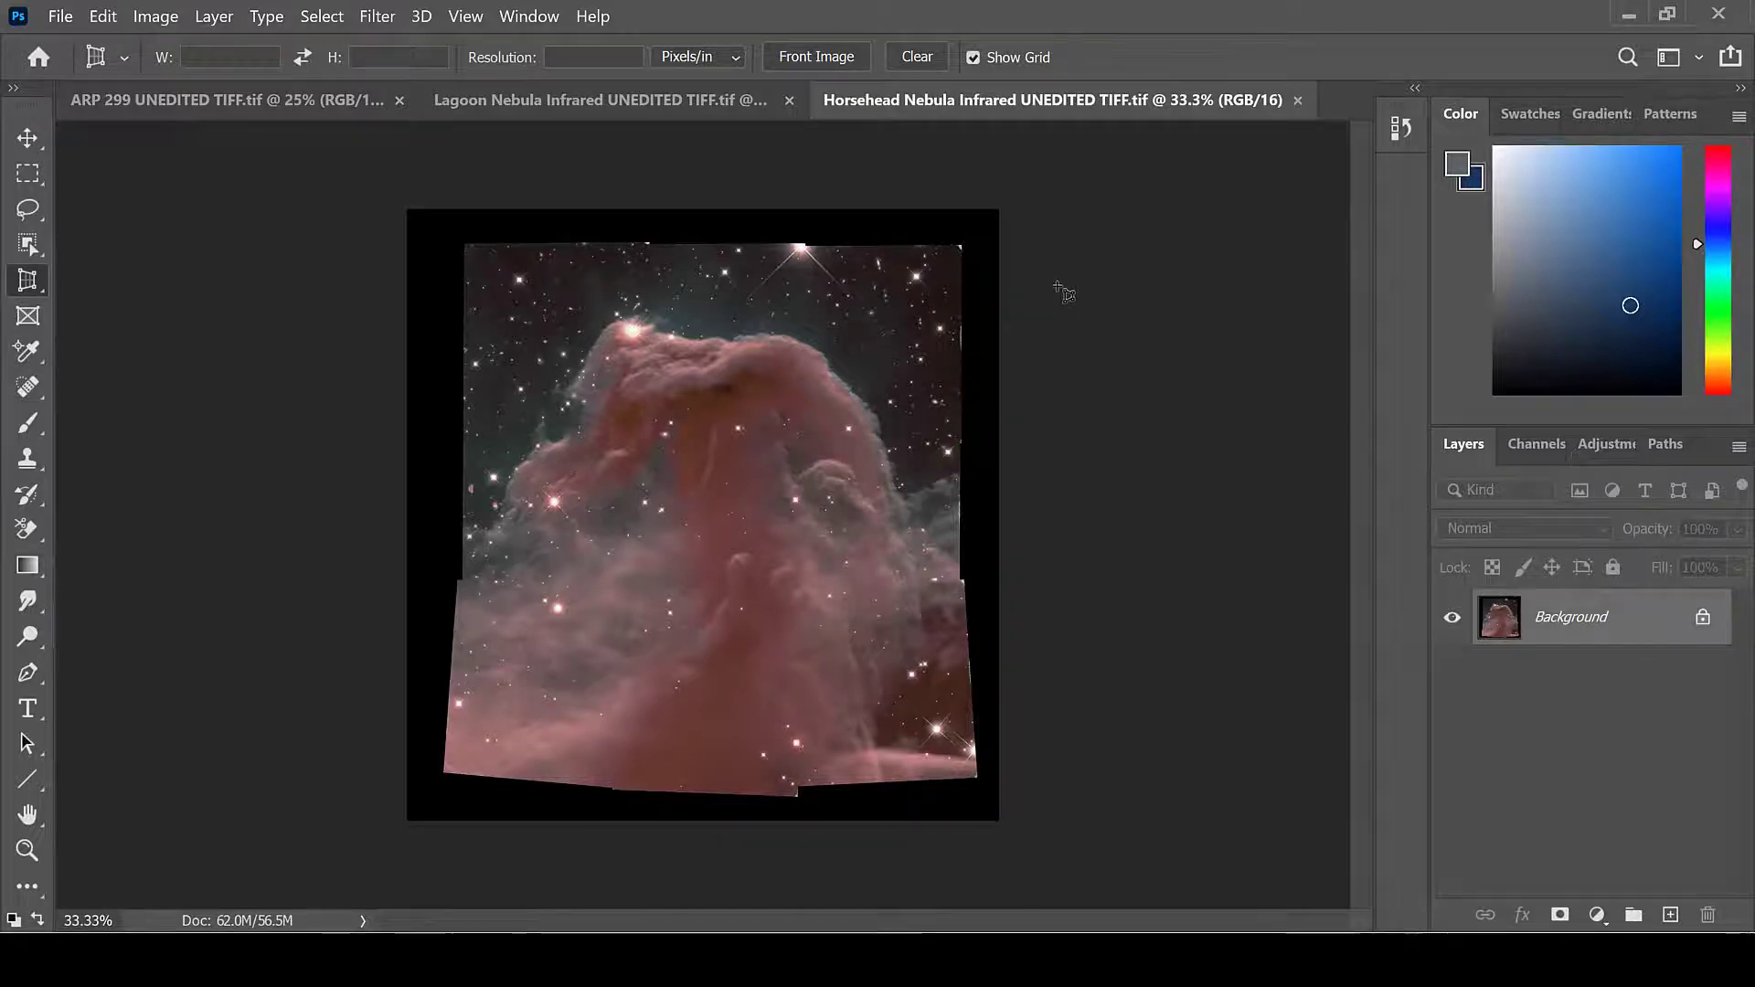
left_click_drag(466, 242, 853, 569)
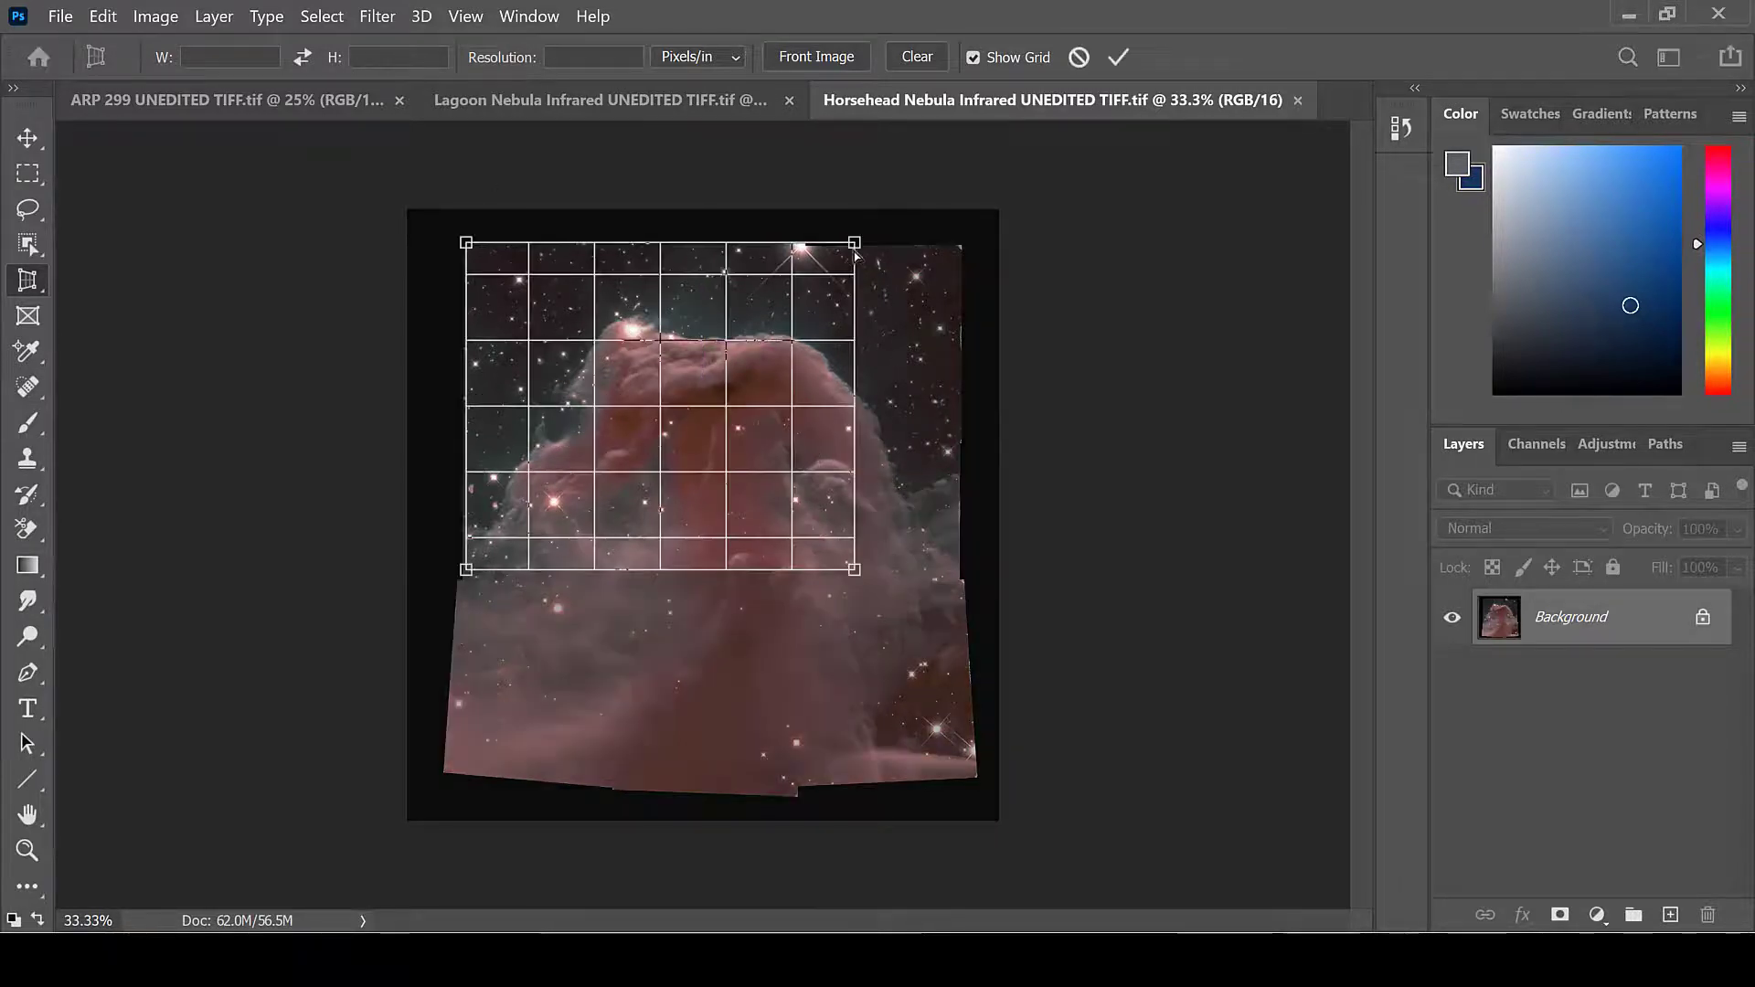
left_click_drag(860, 245, 966, 249)
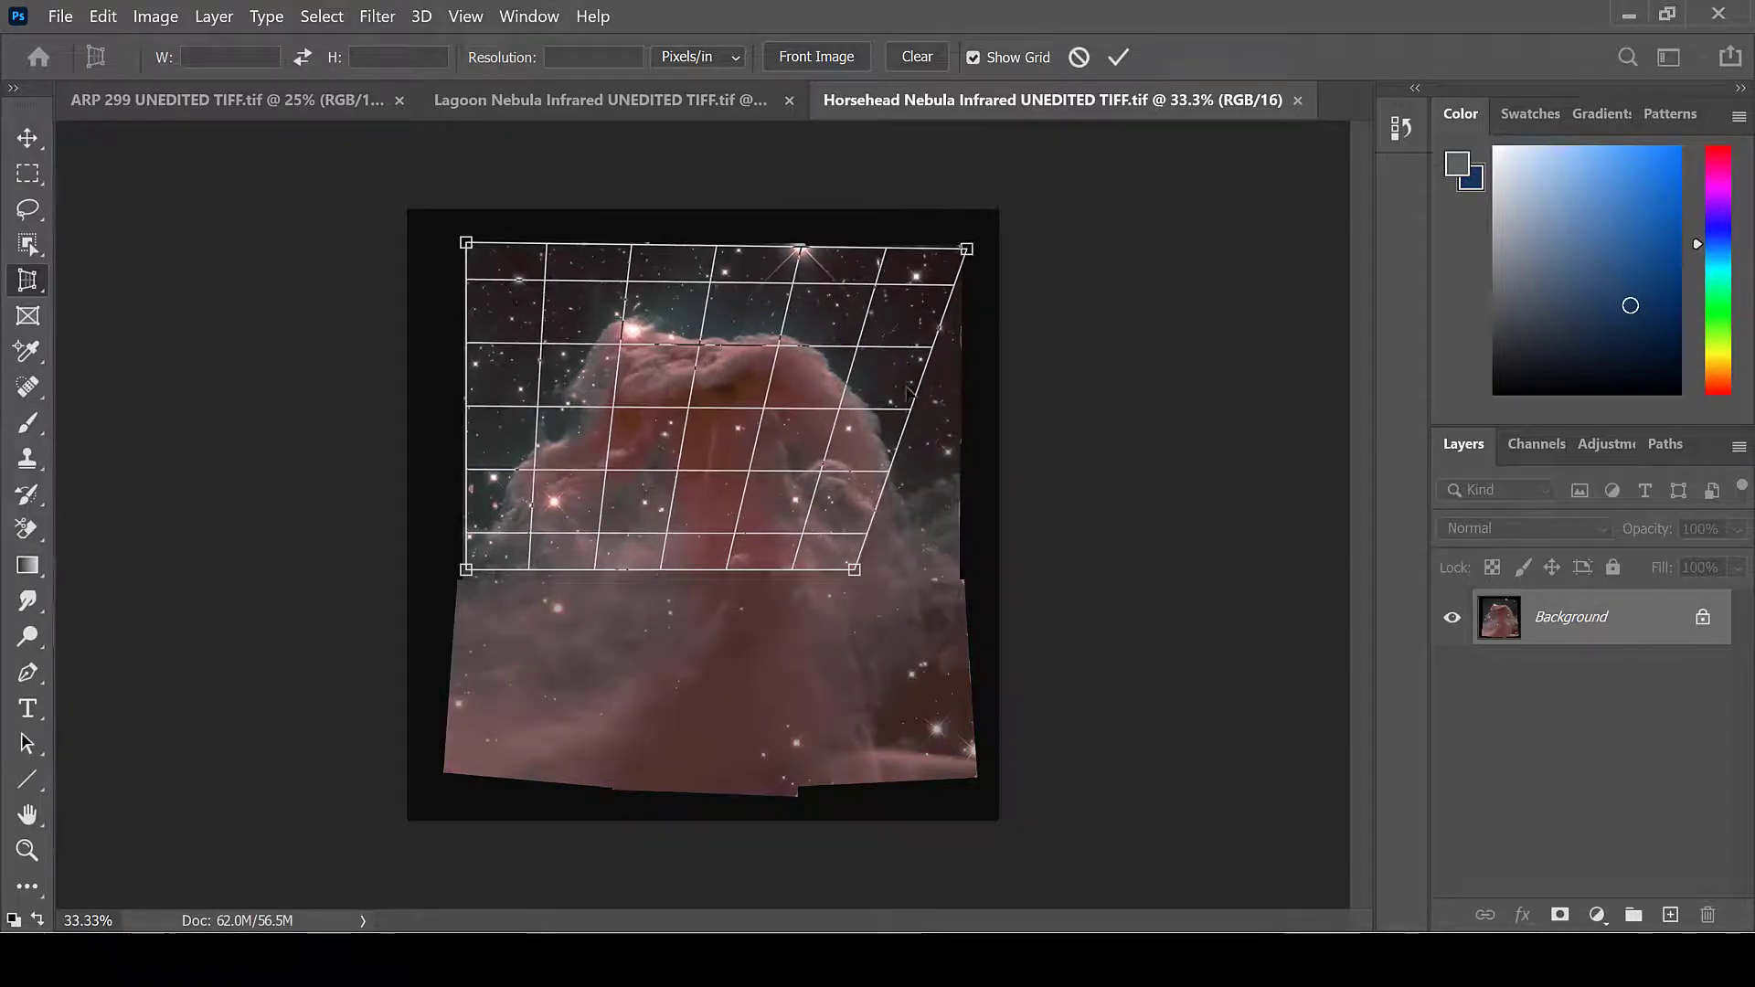
left_click_drag(855, 573, 958, 792)
left_click_drag(957, 788, 954, 782)
left_click_drag(465, 571, 465, 773)
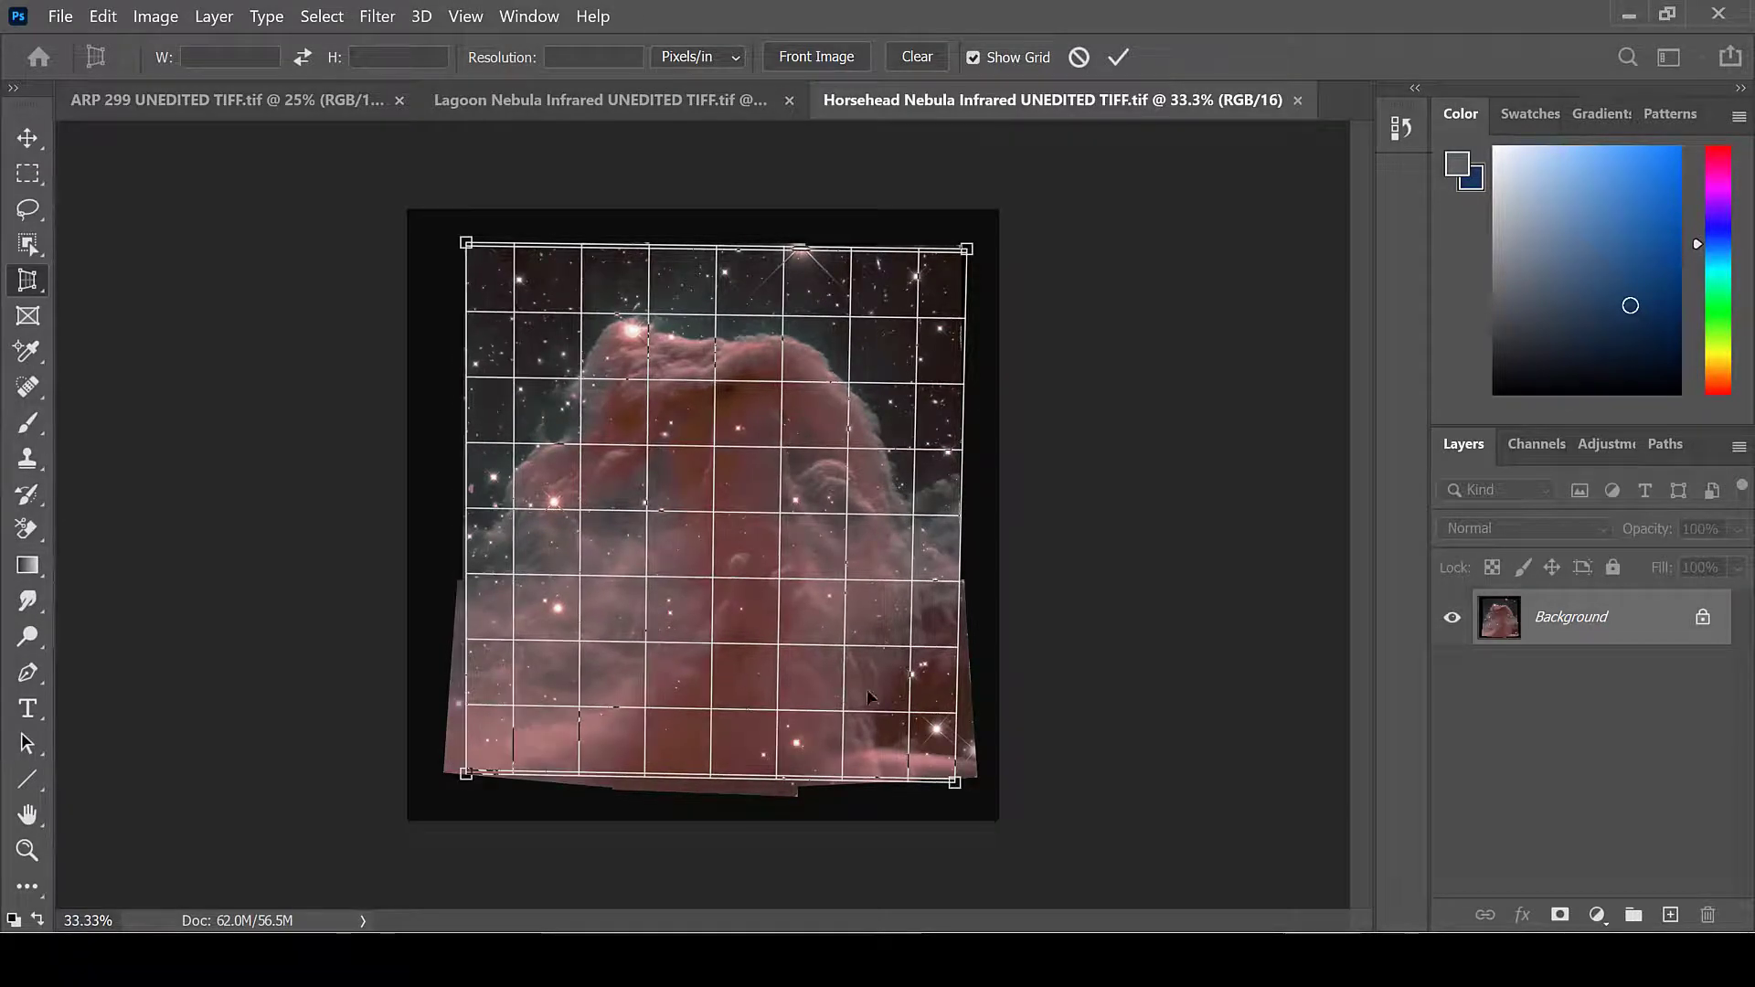
right_click(485, 422)
left_click(497, 430)
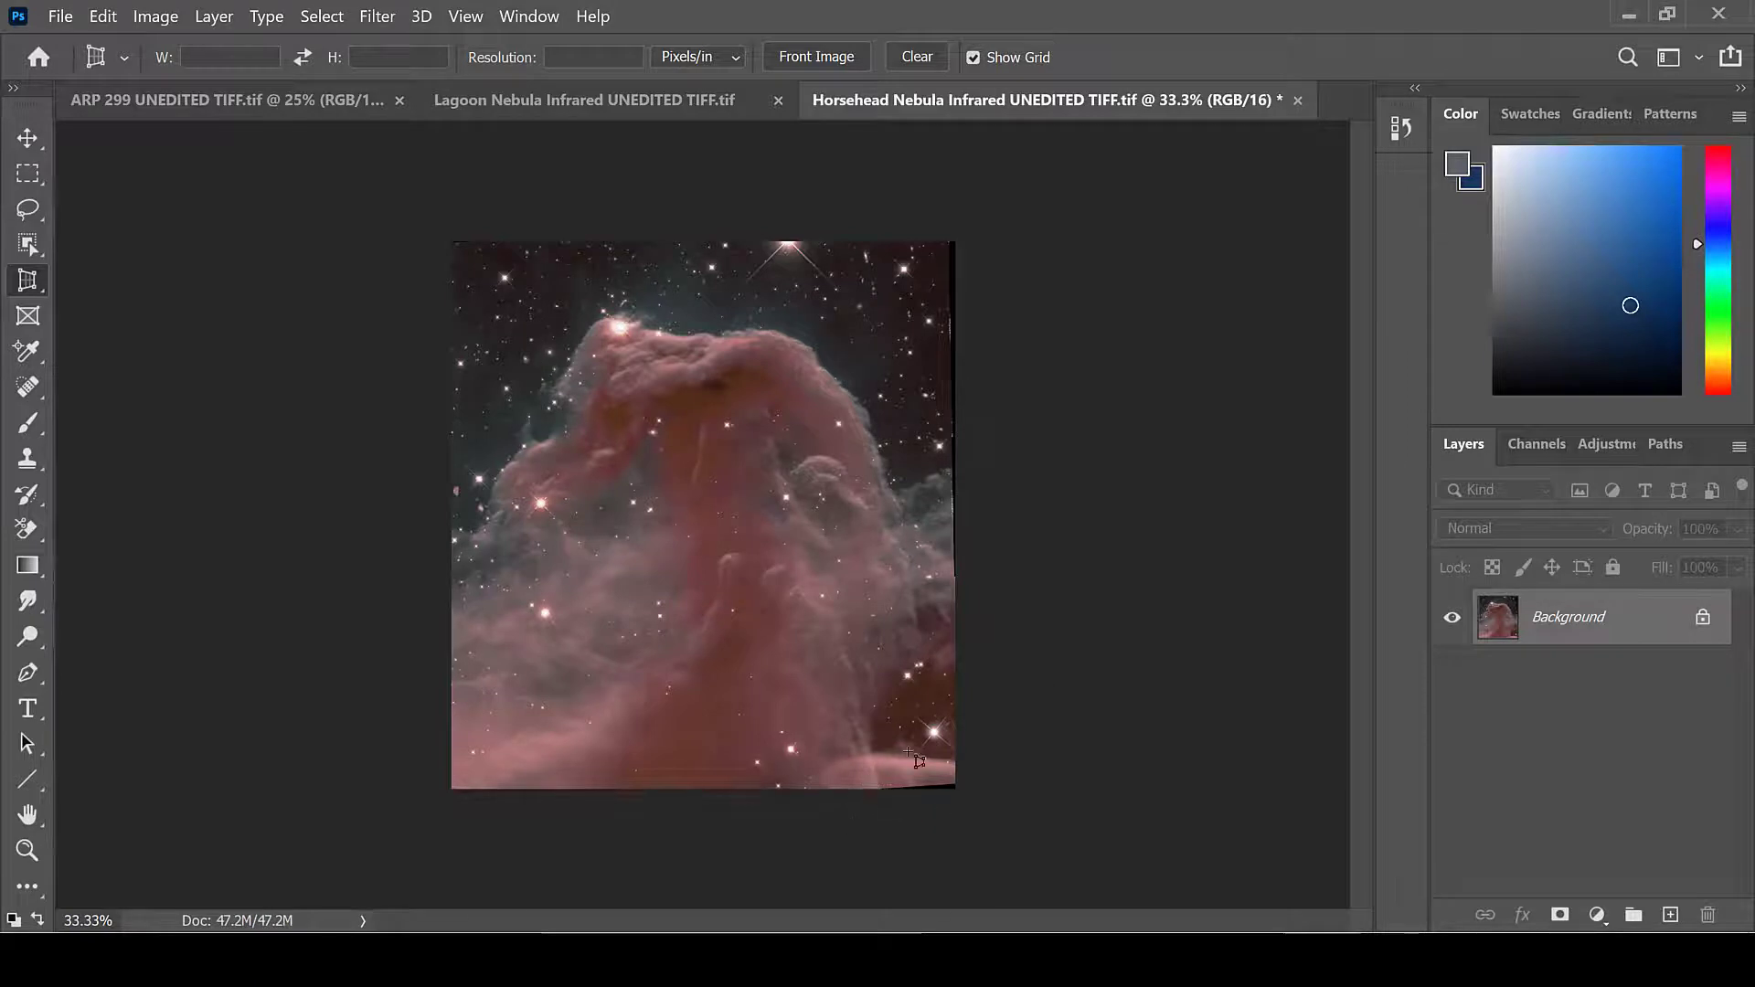
Crop the Horsehead Nebula image to a rectangular marquee that leaves out the black slivers along its right and bottom edges.
left_click(27, 173)
left_click_drag(451, 242, 948, 782)
left_click(897, 722)
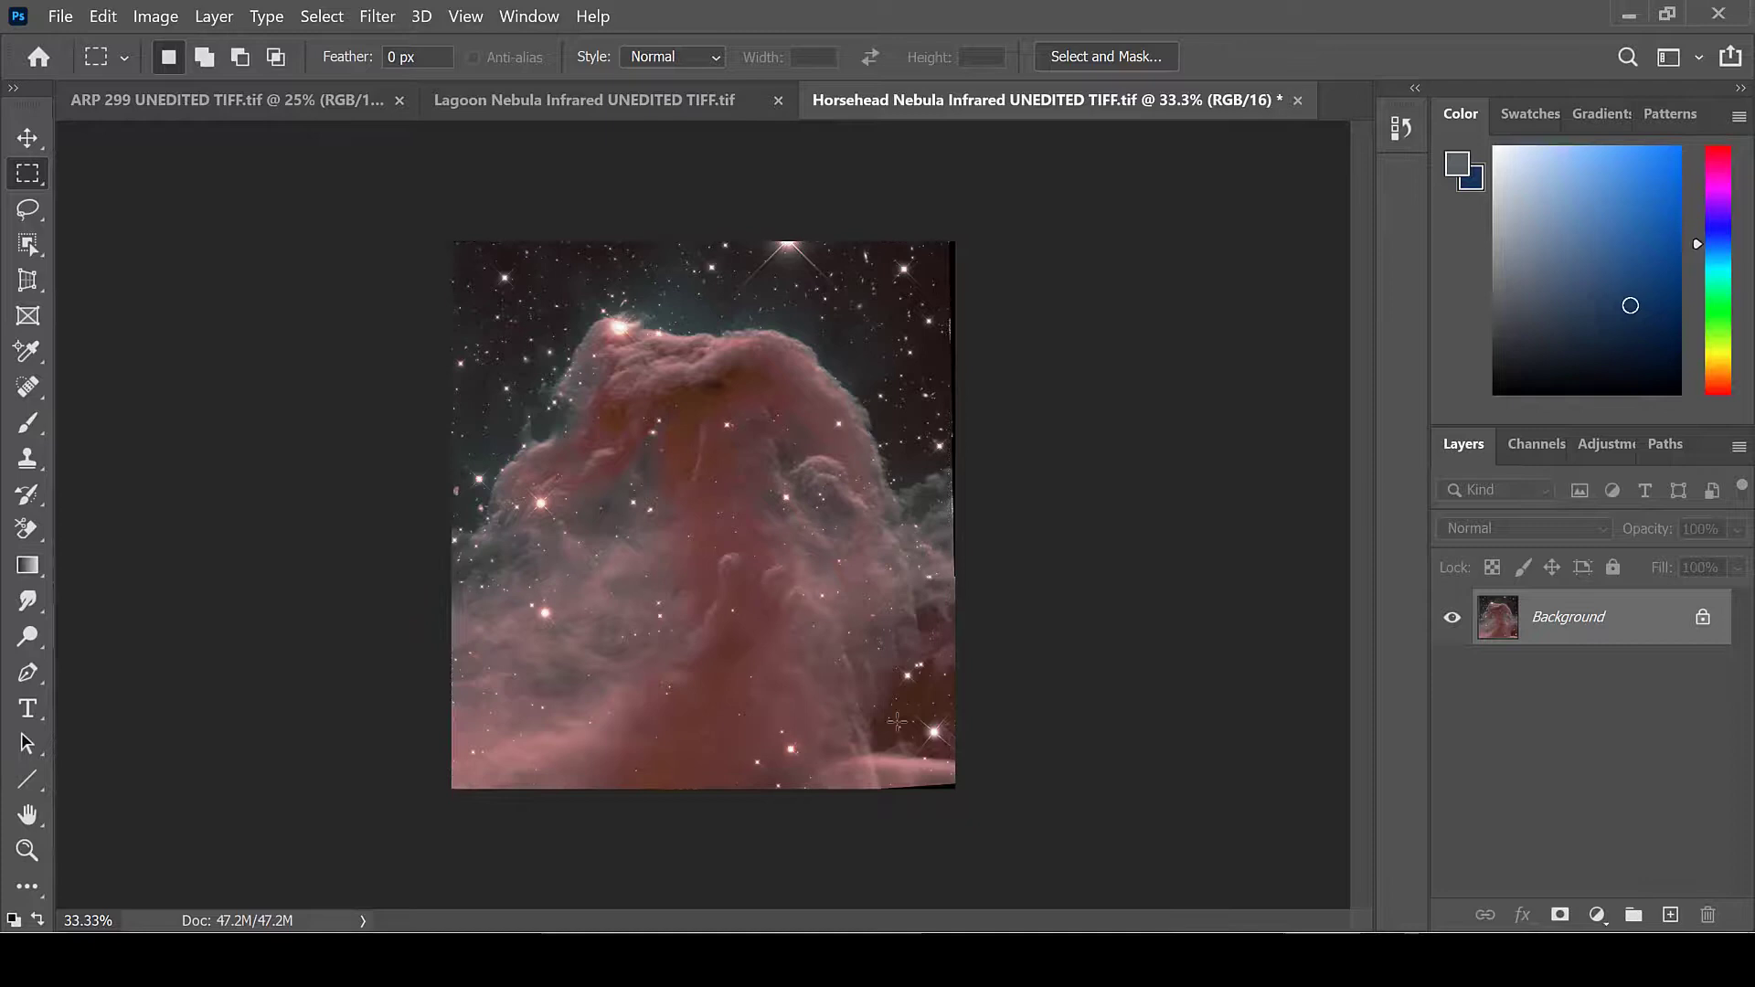
left_click(154, 17)
left_click(170, 271)
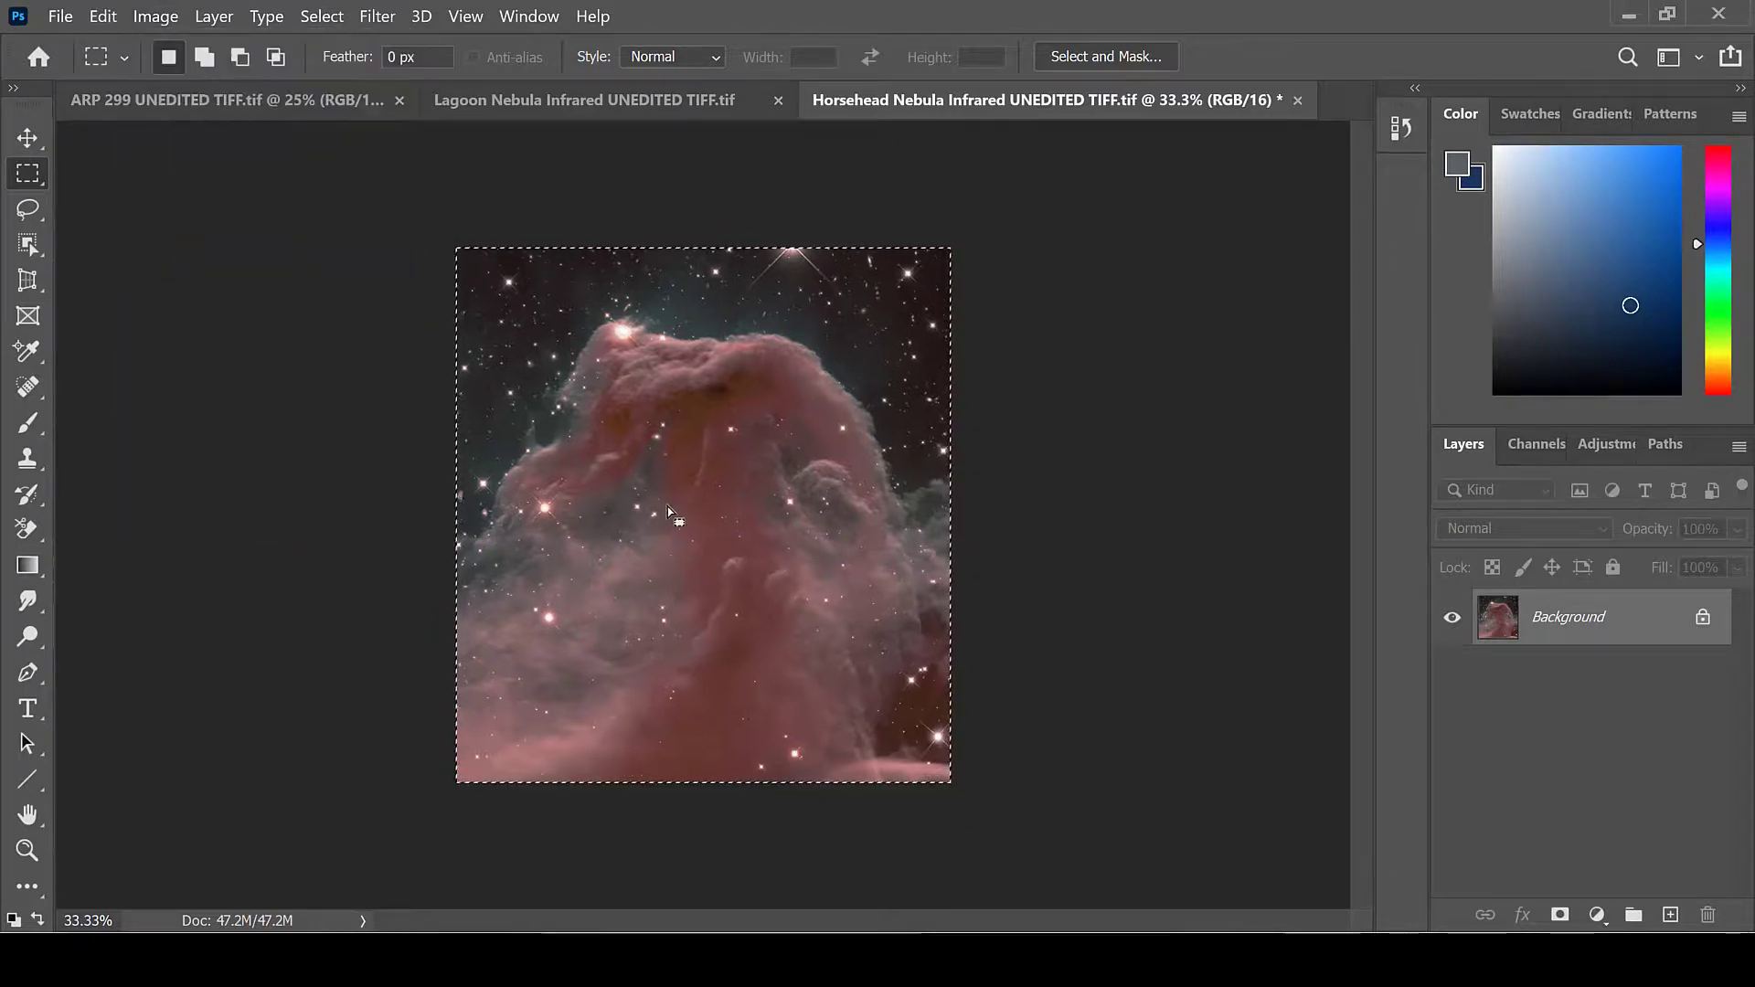